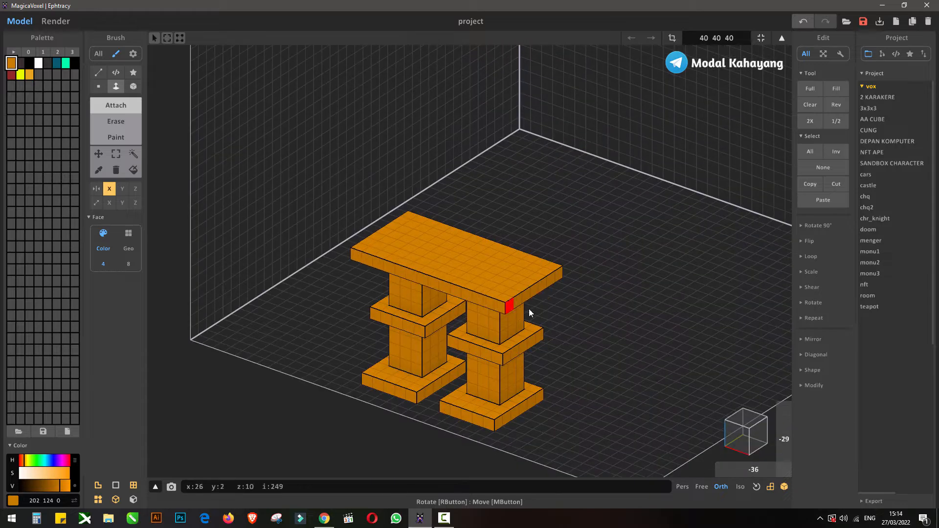
- Undo the last edit and attach a raised one-voxel rim around the edge of the slab above the legs
key("ctrl+z")
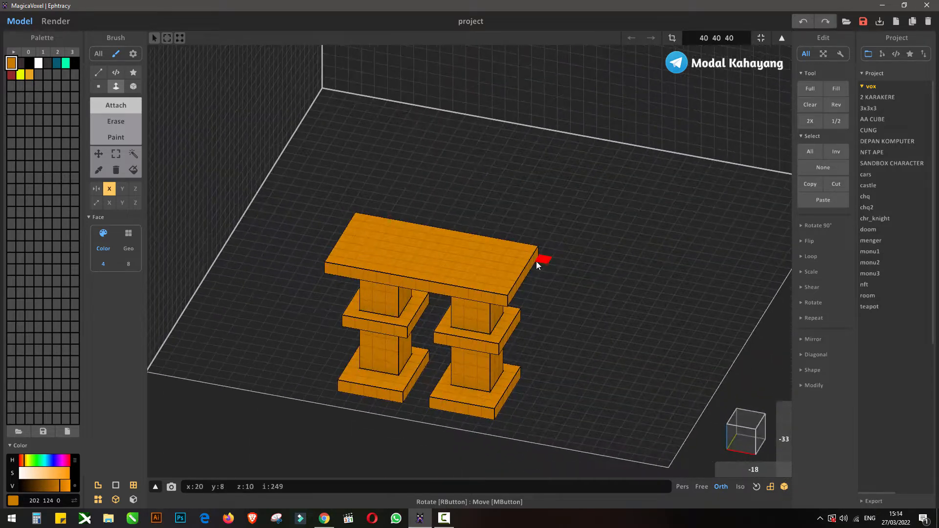
left_click_drag(331, 234, 413, 239)
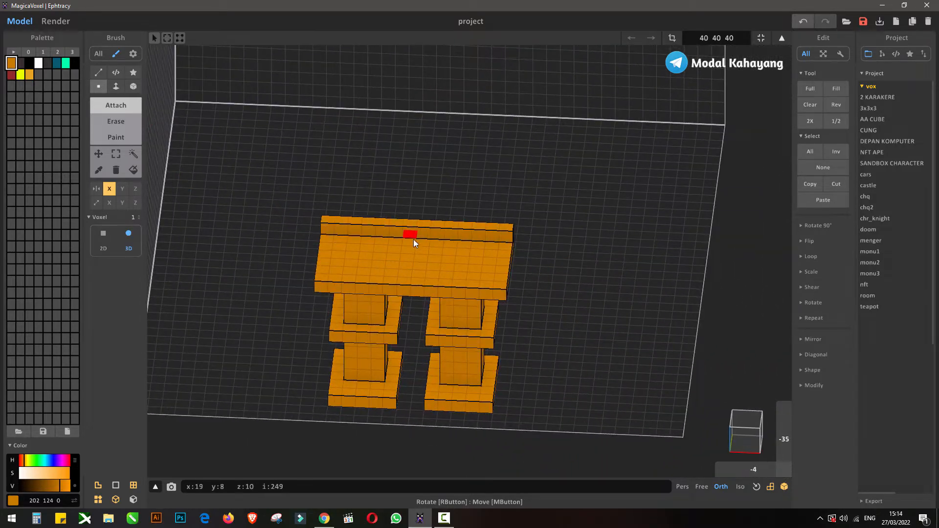
right_click_drag(402, 271, 351, 288)
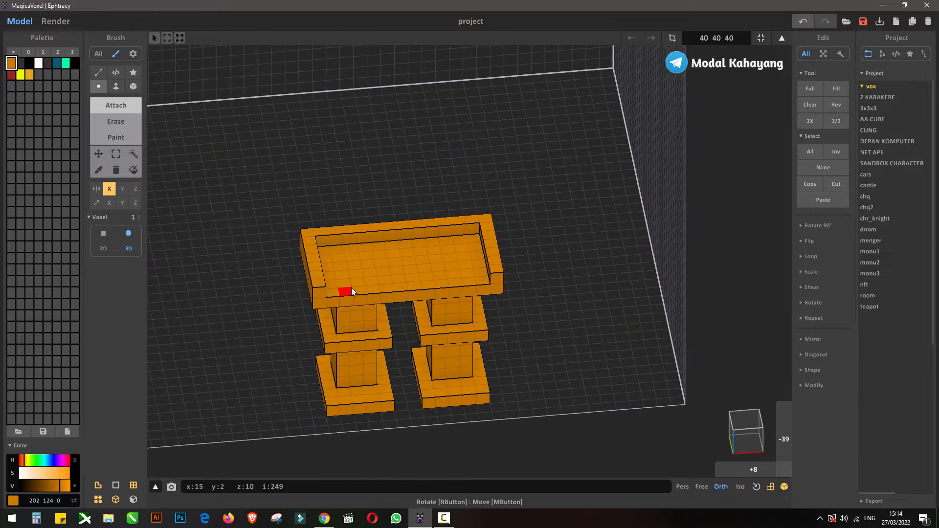
- Raise the recessed face inside the slab's rim with the Face brush
key("f")
left_click(372, 265)
right_click_drag(386, 236, 427, 242)
left_click(427, 239)
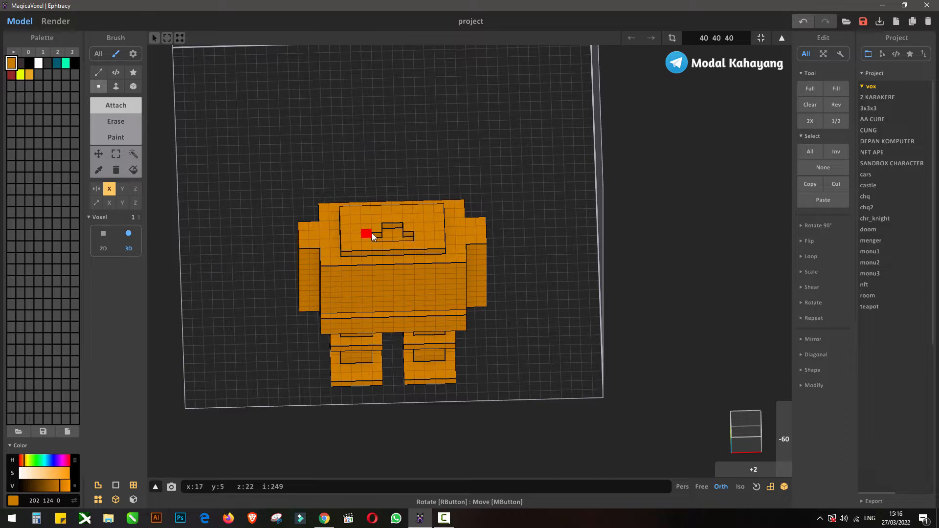
- Extrude the outlined face above the neck upward with the Face brush to form the head block
mouse_move(372, 233)
right_mouse_down()
mouse_move(447, 225)
mouse_move(356, 249)
mouse_move(415, 240)
mouse_move(394, 259)
mouse_move(384, 240)
mouse_move(446, 242)
mouse_move(405, 292)
mouse_move(487, 303)
mouse_move(375, 264)
mouse_move(398, 210)
right_mouse_up()
key("f")
left_click_drag(398, 209, 400, 181)
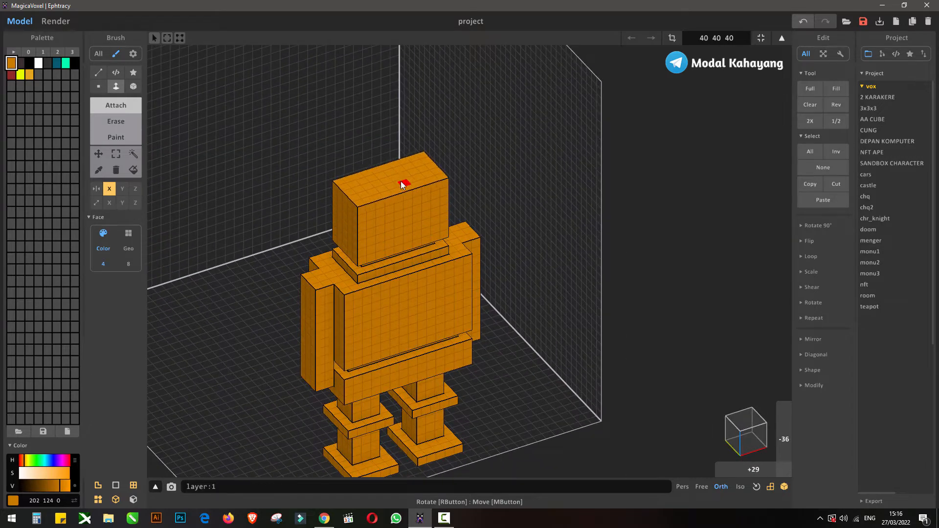
mouse_move(400, 181)
right_mouse_down()
mouse_move(401, 146)
mouse_move(368, 142)
mouse_move(381, 180)
mouse_move(346, 153)
mouse_move(481, 153)
right_mouse_up()
key("v")
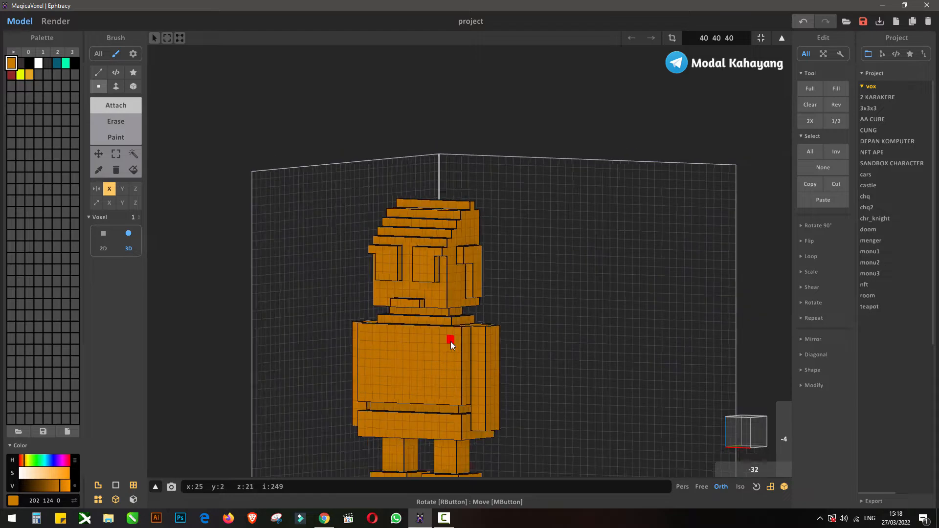
- Turn on X-axis mirroring and attach shoulder and hand voxels to both arms
right_click_drag(451, 341, 483, 269)
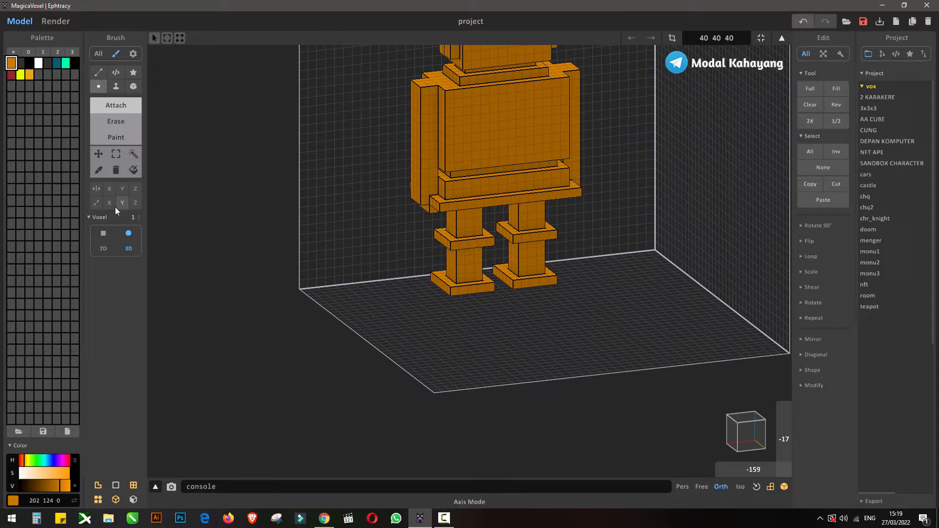
left_click(109, 188)
right_click_drag(611, 196, 342, 181)
middle_click_drag(402, 162, 394, 243)
scroll(395, 244, "up", 2)
right_click_drag(259, 195, 352, 200)
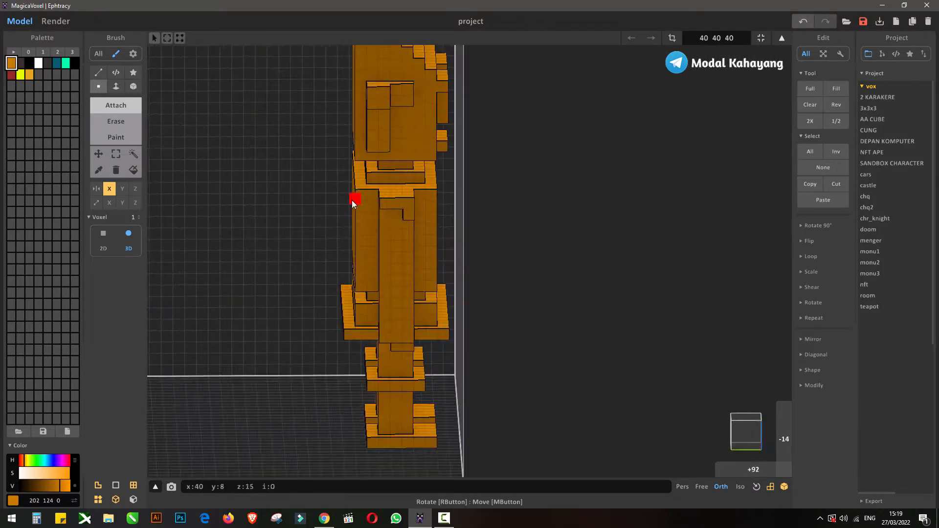
- Paint the mirrored eye frames on the face black (0 0 0)
mouse_move(389, 238)
right_mouse_down()
mouse_move(442, 209)
mouse_move(368, 324)
mouse_move(239, 306)
right_mouse_up()
middle_click_drag(274, 176, 304, 289)
scroll(304, 288, "up", 3)
left_click(38, 63)
left_click(116, 138)
key("ctrl+z")
left_click(30, 63)
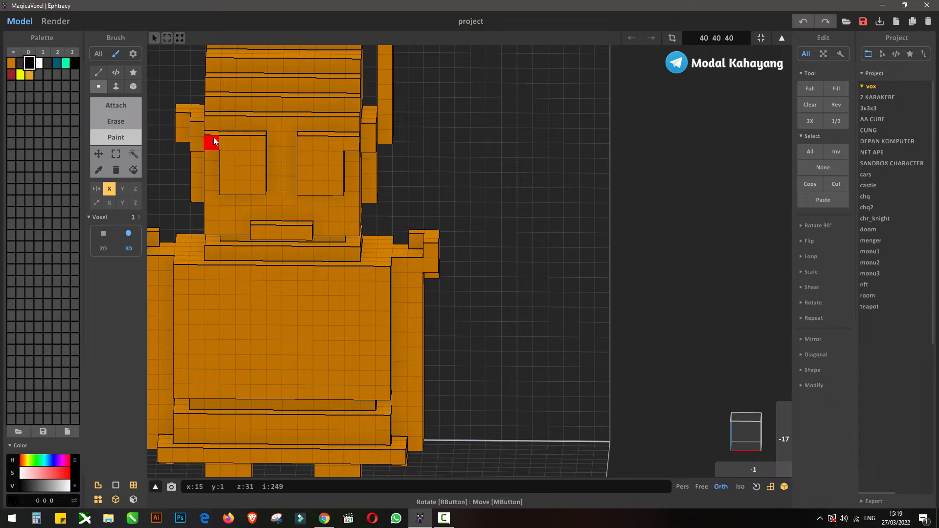
mouse_move(214, 138)
left_mouse_down()
mouse_move(254, 143)
mouse_move(237, 160)
mouse_move(244, 177)
left_mouse_up()
- Paint the pupils and the leg blocks white (255 255 255), including the leftover orange strips on the legs
left_click(39, 63)
scroll(343, 196, "down", 2)
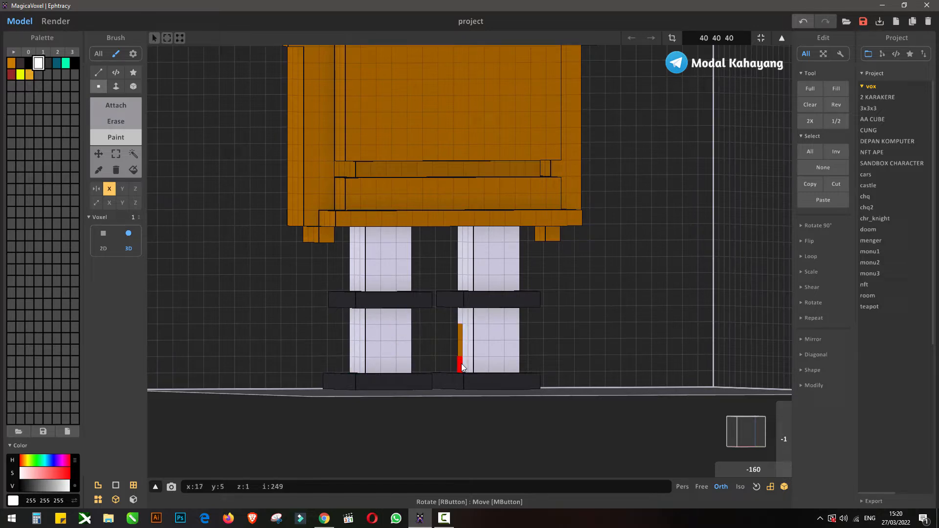
right_click_drag(462, 363, 323, 333)
left_click_drag(479, 316, 479, 364)
scroll(480, 365, "down", 5)
mouse_move(477, 257)
right_mouse_down()
mouse_move(457, 251)
mouse_move(481, 234)
right_mouse_up()
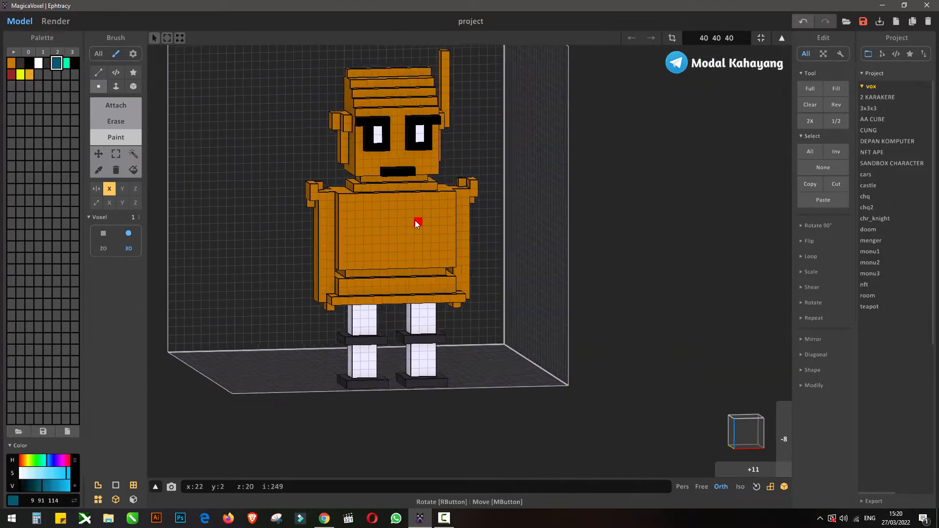
- Paint the torso and ears teal (9 91 114) and repaint the forehead ridges orange (202 124 0)
right_click_drag(415, 220, 382, 224)
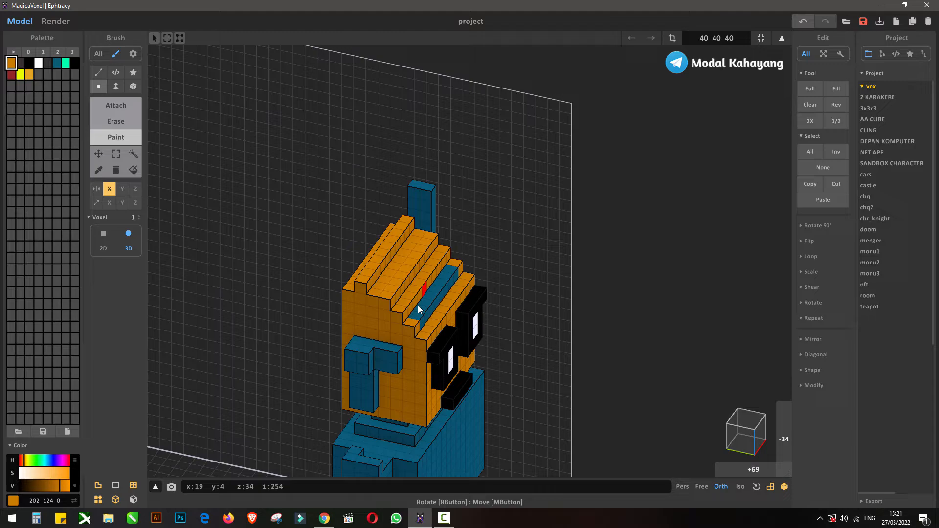
right_click_drag(418, 306, 325, 433)
scroll(248, 250, "up", 5)
right_click_drag(248, 250, 408, 227)
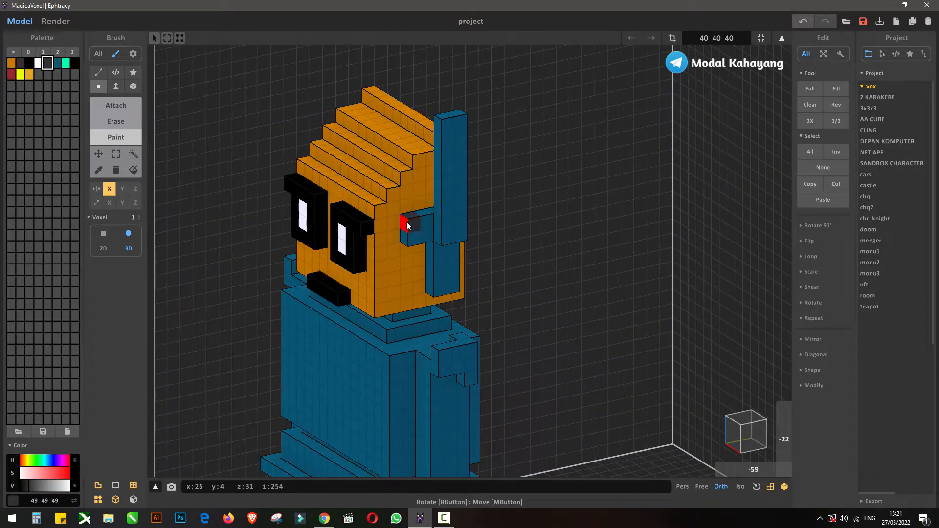
- Paint the ears and collar dark grey (49 49 49) and the neck orange (202 124 0)
right_click_drag(450, 258, 362, 281)
scroll(321, 316, "up", 3)
left_click(322, 316, "alt")
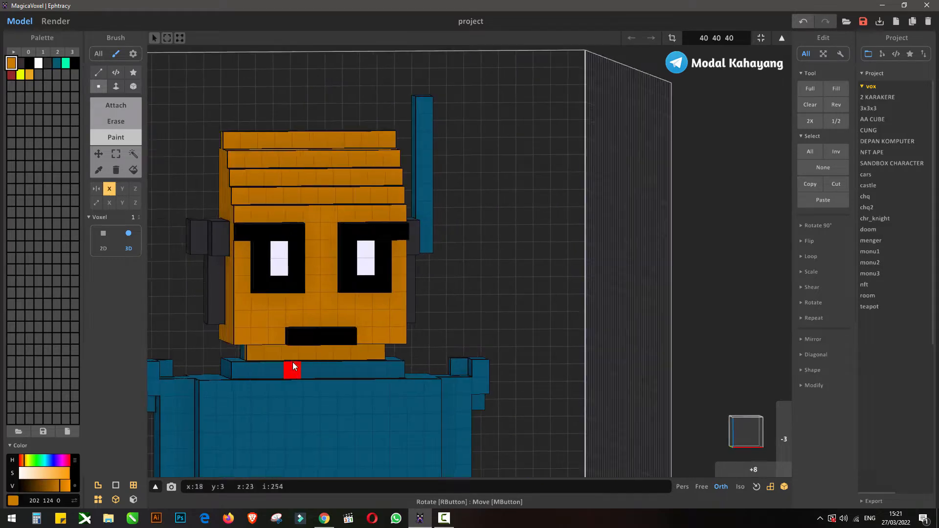
right_click_drag(291, 369, 493, 418)
left_click(313, 360, "alt")
scroll(494, 418, "down", 3)
scroll(501, 360, "up", 4)
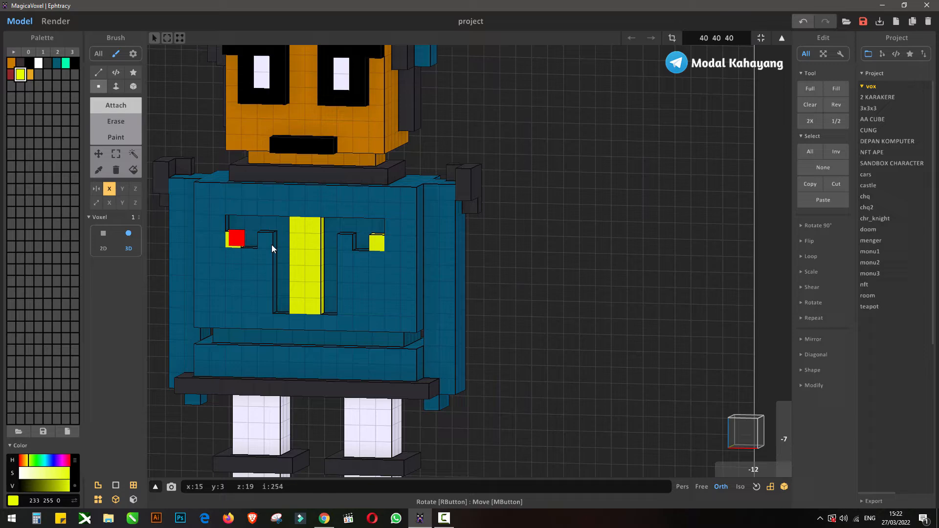
- Sample the head's orange (202 124 0) and rework the waist band and hands in that colour
right_click_drag(271, 245, 344, 308)
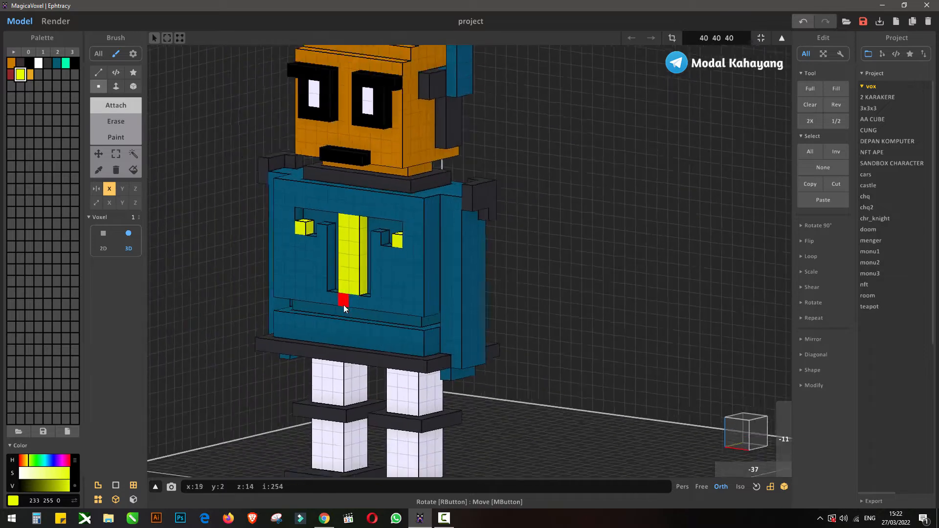
scroll(344, 308, "down", 4)
scroll(375, 291, "up", 5)
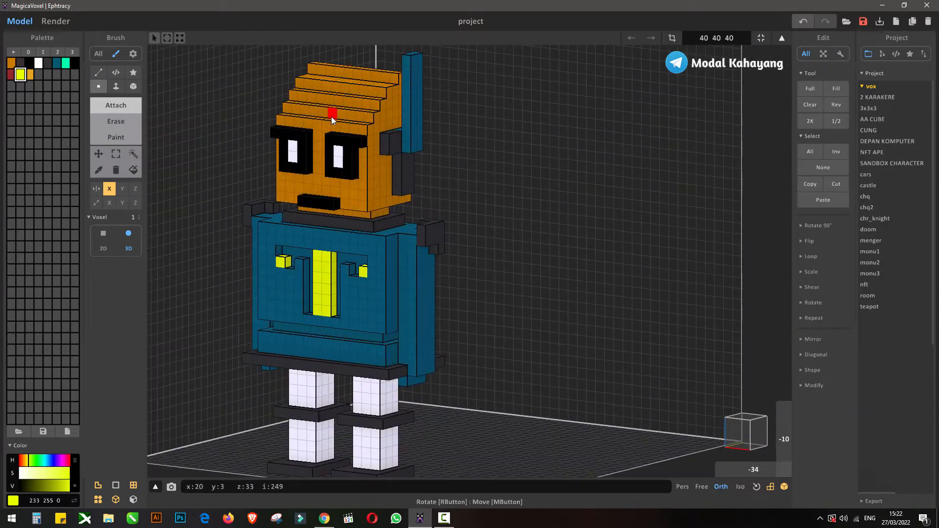
left_click(331, 118, "alt")
key("r")
right_click_drag(397, 362, 566, 369)
left_click_drag(543, 359, 686, 364)
right_click_drag(440, 343, 546, 338)
- Touch up the arms in teal and paint the torso front bright green (0 255 174)
left_click(57, 63)
left_click(100, 138)
mouse_move(377, 345)
right_mouse_down()
mouse_move(534, 338)
mouse_move(580, 384)
mouse_move(417, 333)
mouse_move(486, 321)
right_mouse_up()
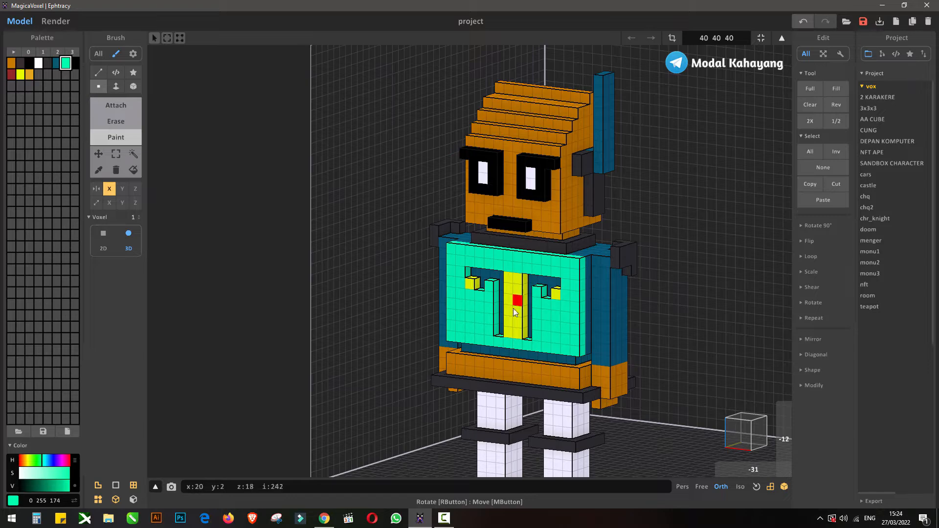
- Paint the recess around the yellow chest emblem black, using the colour sampled from the eye frame
left_click(537, 180, "alt")
left_click(478, 272)
key("ctrl+z")
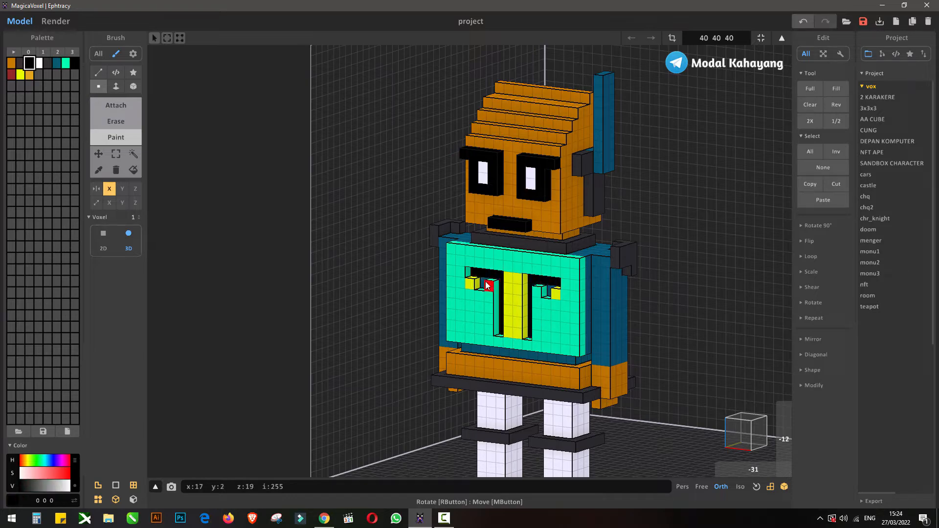
left_click(484, 282)
mouse_move(486, 283)
right_mouse_down()
mouse_move(597, 254)
mouse_move(499, 333)
mouse_move(469, 319)
mouse_move(512, 268)
right_mouse_up()
- Paint the arms, the torso sides and the border of the back bright green (0 255 174)
left_click(469, 319, "alt")
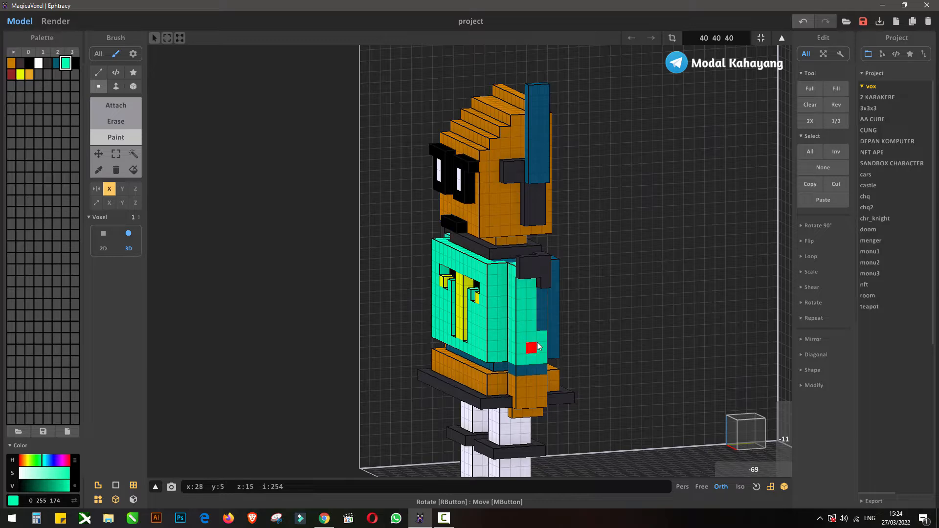
right_click_drag(538, 347, 336, 313)
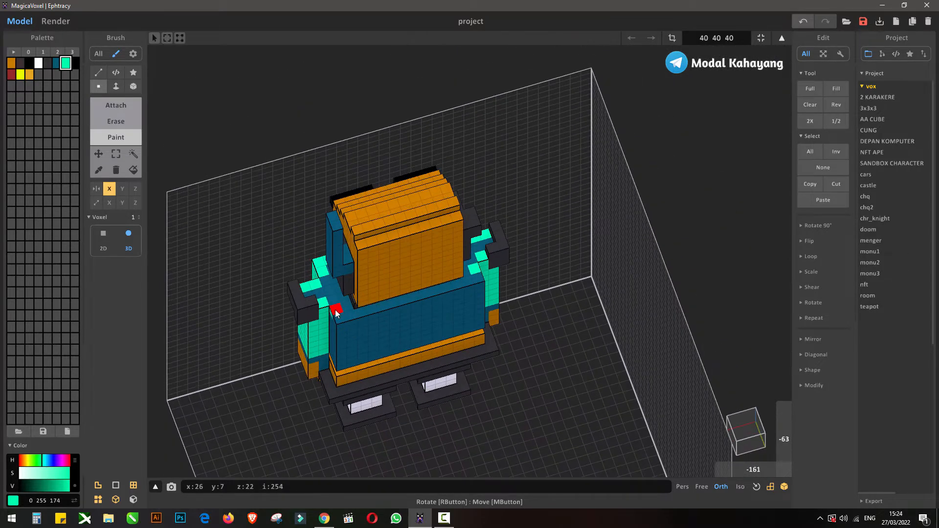
left_click_drag(336, 312, 352, 317)
mouse_move(352, 317)
right_mouse_down()
mouse_move(404, 303)
mouse_move(368, 304)
right_mouse_up()
left_click_drag(368, 304, 409, 303)
right_click_drag(409, 303, 369, 303)
left_click_drag(369, 304, 368, 341)
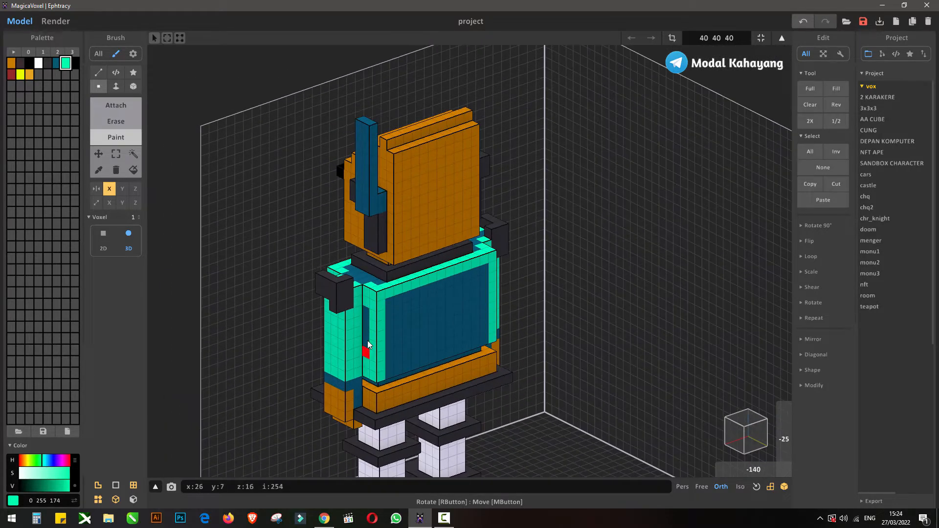
- Paint a mirrored green X pattern across the teal back of the torso
left_click_drag(395, 307, 484, 342)
right_click_drag(381, 325, 269, 246)
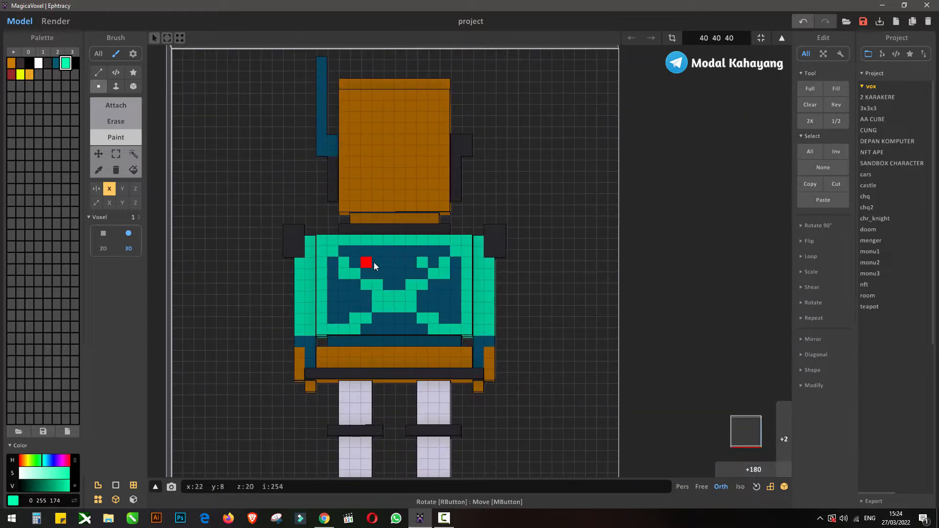
right_click_drag(488, 307, 453, 266)
- Preview the render and try lower saturations for the torso's green
left_click(55, 22)
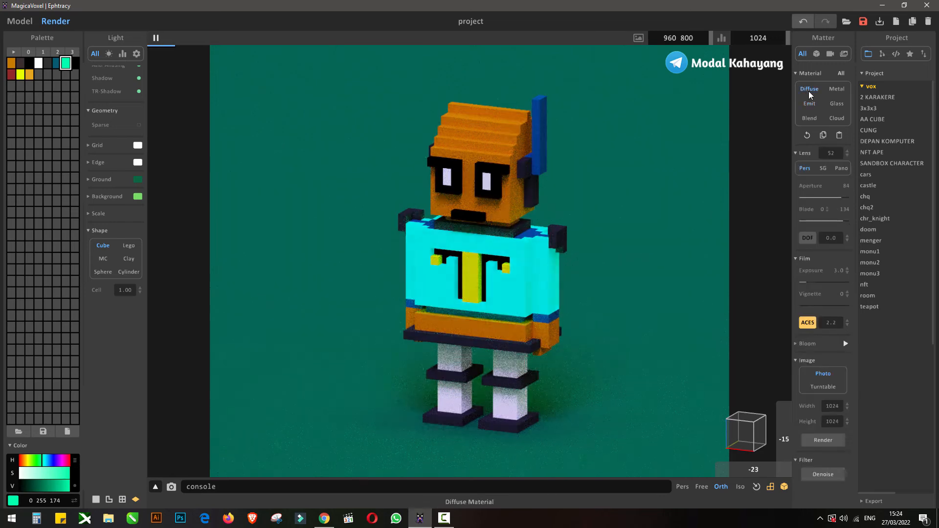
left_click(60, 473)
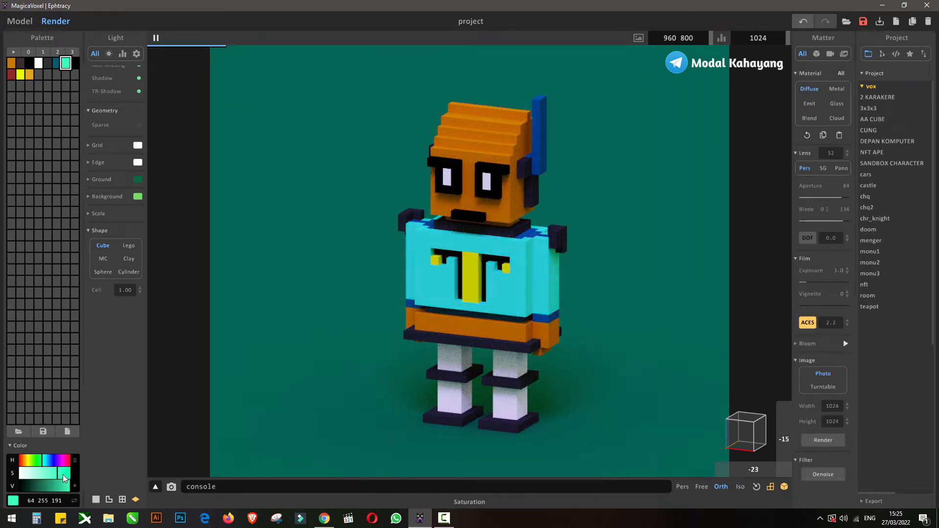
left_click(31, 474)
- Change the torso's palette colour to olive yellow (191 197 44) in the model and preview the render
left_click(19, 21)
left_click(58, 460)
left_click(59, 475)
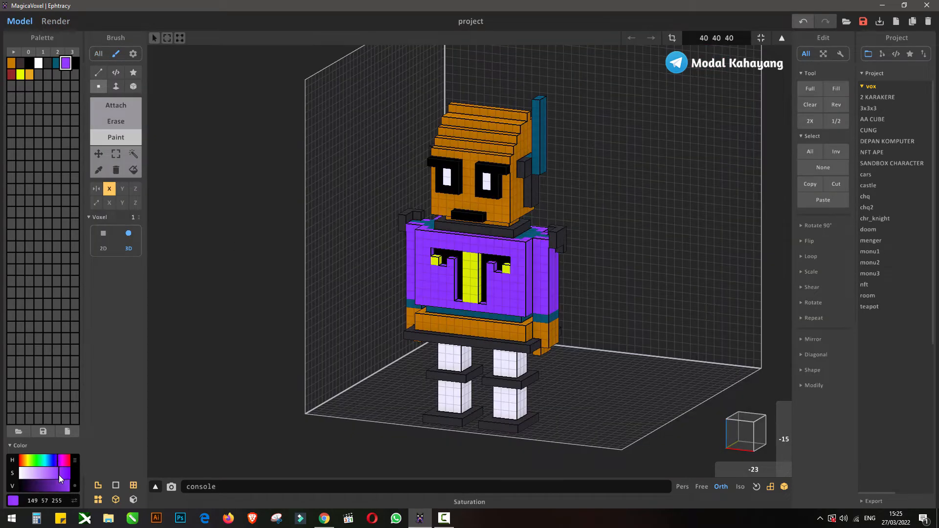
mouse_move(59, 484)
left_mouse_down()
mouse_move(48, 484)
mouse_move(59, 485)
left_mouse_up()
left_click(28, 461)
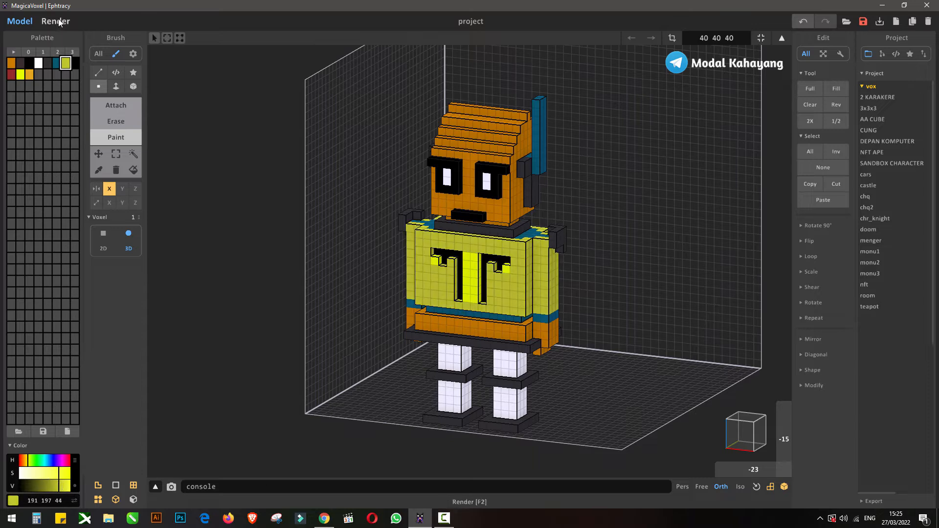
left_click(60, 23)
- Erase the protruding voxels of the yellow bar in the middle of the chest emblem
left_click(23, 21)
left_click(126, 107)
scroll(465, 260, "up", 3)
left_click_drag(476, 252, 478, 311, "shift")
scroll(489, 296, "up", 2)
- Paint the recessed central bar of the chest emblem yellow (233 255 0)
left_click(115, 136)
mouse_move(490, 292)
right_mouse_down()
mouse_move(470, 299)
mouse_move(493, 277)
right_mouse_up()
left_click(20, 75)
scroll(482, 289, "up", 1)
left_click_drag(482, 255, 480, 354)
right_click_drag(480, 353, 440, 391)
scroll(441, 386, "down", 4)
- Render the model, give the yellow an Emit material with emission 45, and return to modelling
left_click(56, 21)
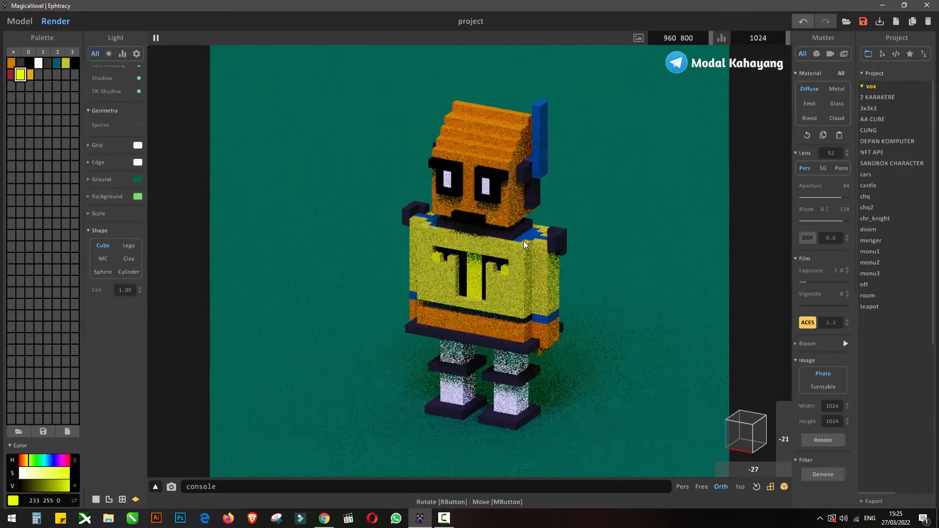
left_click(810, 103)
left_click(822, 177)
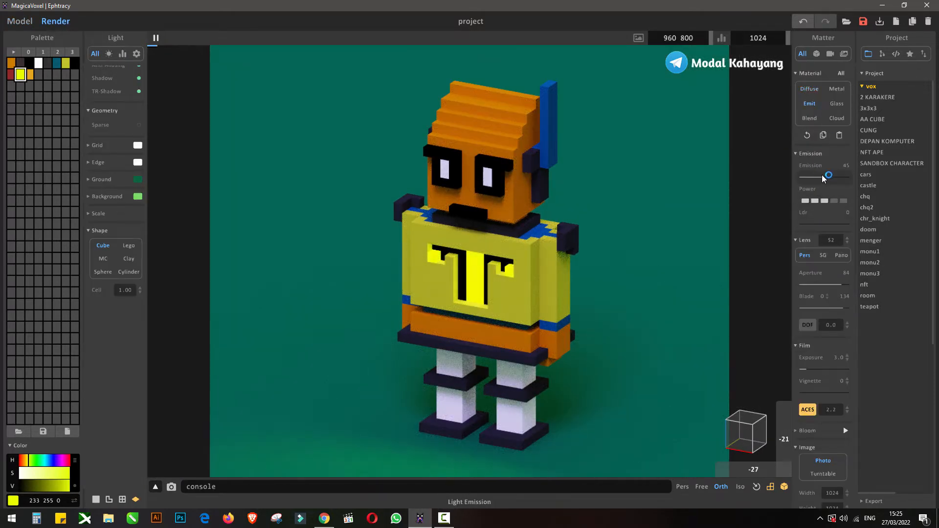
left_click(19, 21)
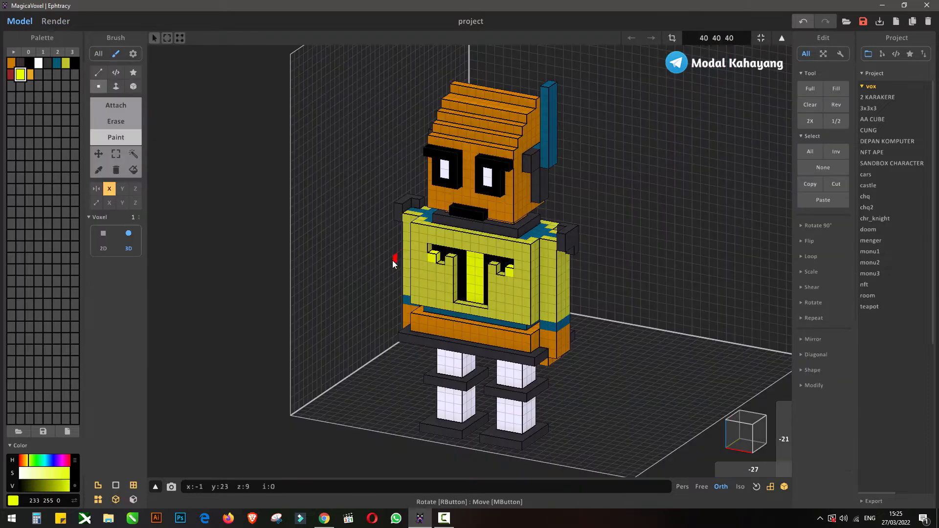
- Attach mirrored dark (58 46 46) voxel columns on the chest at both outer ends of the emblem
left_click(20, 63)
mouse_move(424, 248)
left_mouse_down()
mouse_move(424, 283)
mouse_move(425, 273)
left_mouse_up()
key("ctrl+z")
left_click(122, 107)
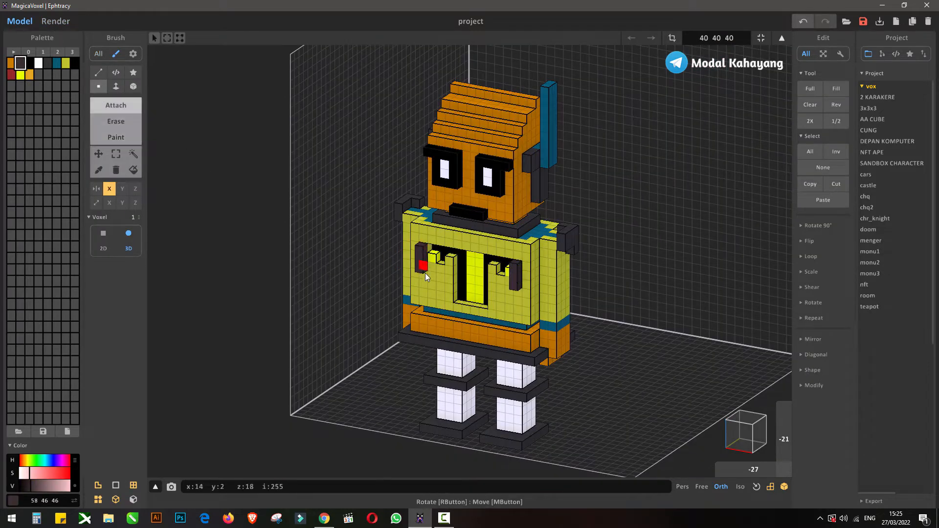
right_click_drag(450, 292, 572, 285)
- Attach black voxels alongside the central yellow bar and across the top of the chest emblem
left_click(457, 256, "alt")
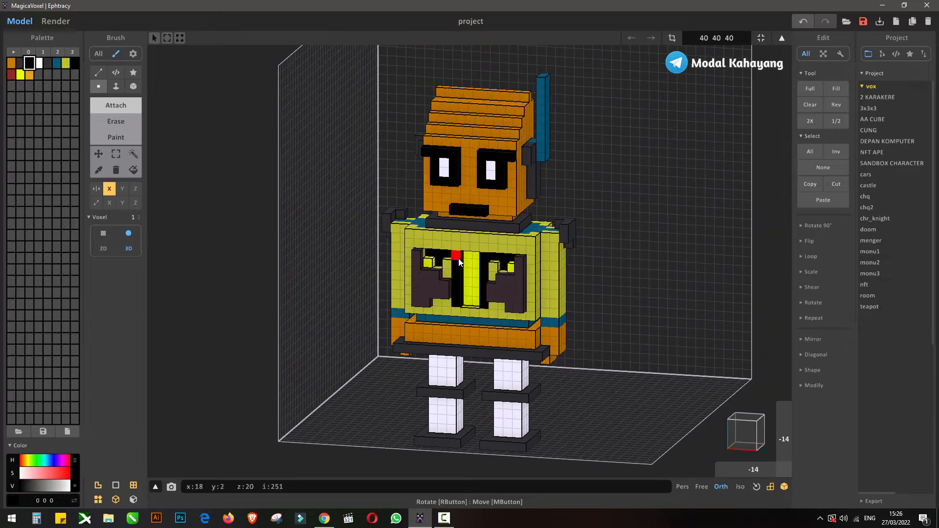
left_click_drag(459, 258, 458, 305)
left_click_drag(459, 305, 440, 256)
- Render the model again and sample the glowing yellow to adjust its emission power
left_click(56, 21)
right_click_drag(388, 294, 386, 300)
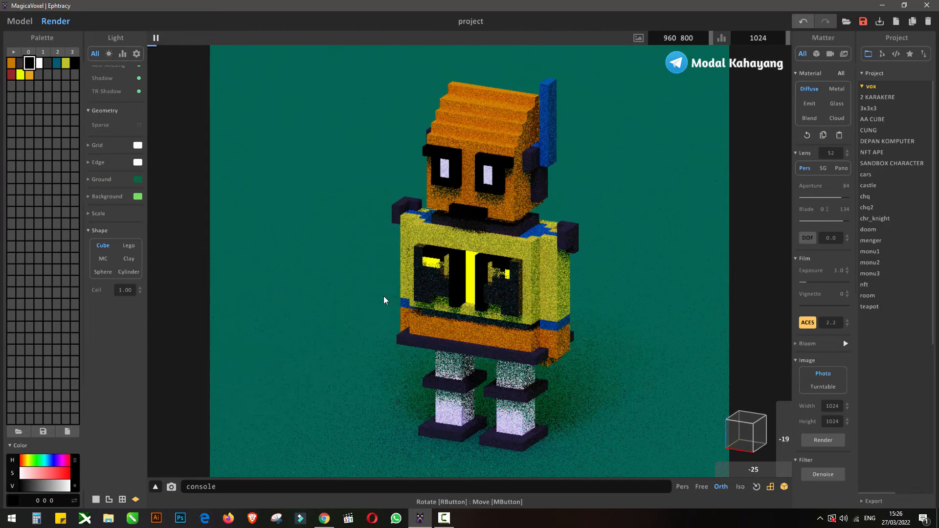
left_click(471, 274, "alt")
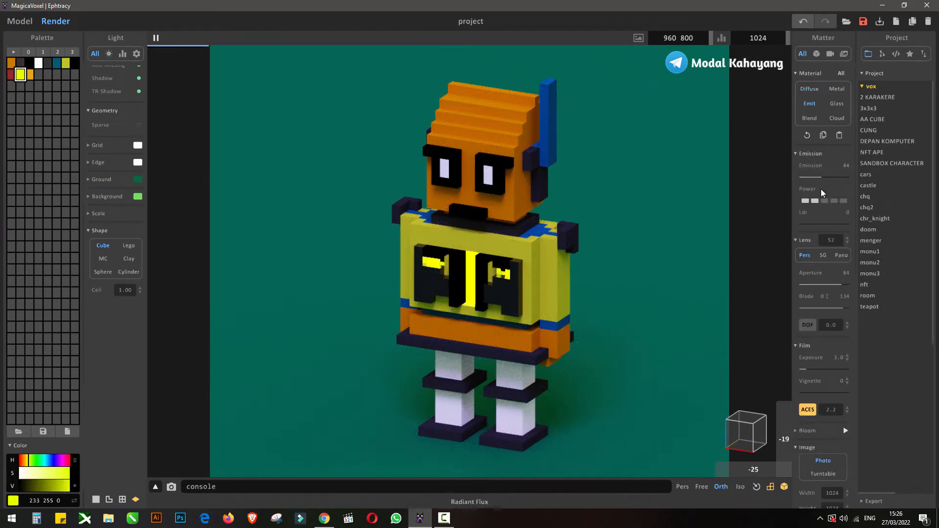
- Set the render's ground colour to a neutral grey with saturation 0
left_click(138, 182)
left_click(167, 199)
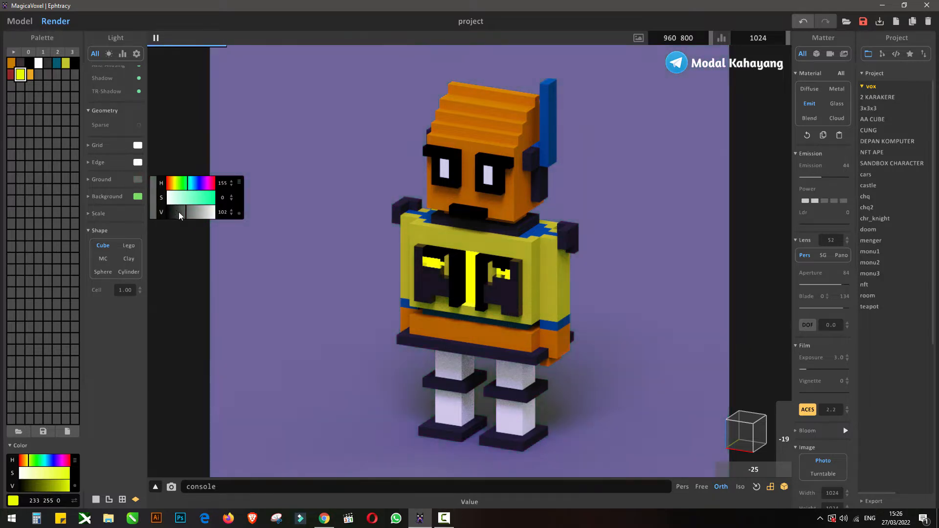
left_click(179, 216)
left_click(185, 214)
- Set the render's background colour to dark grey and the edge colour to mid grey
left_click(139, 197)
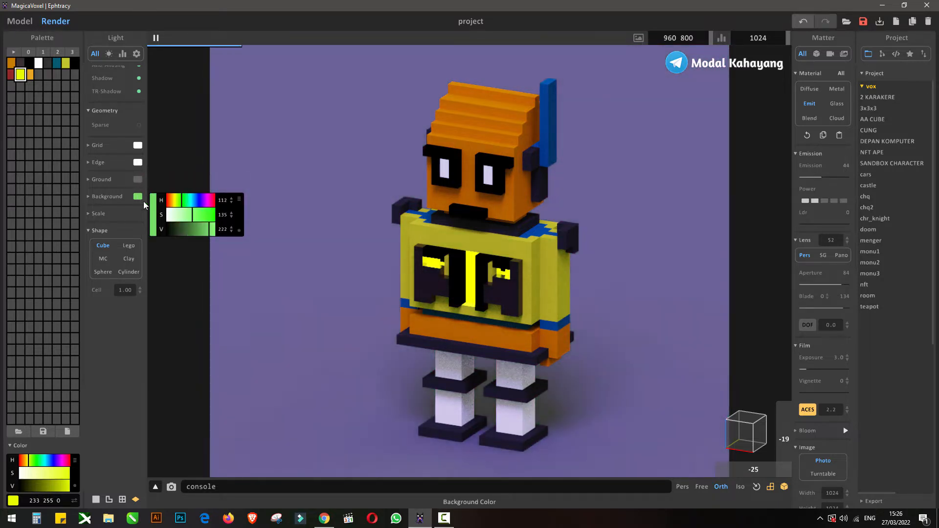
left_click(175, 230)
left_click_drag(173, 217, 152, 218)
left_click(137, 163)
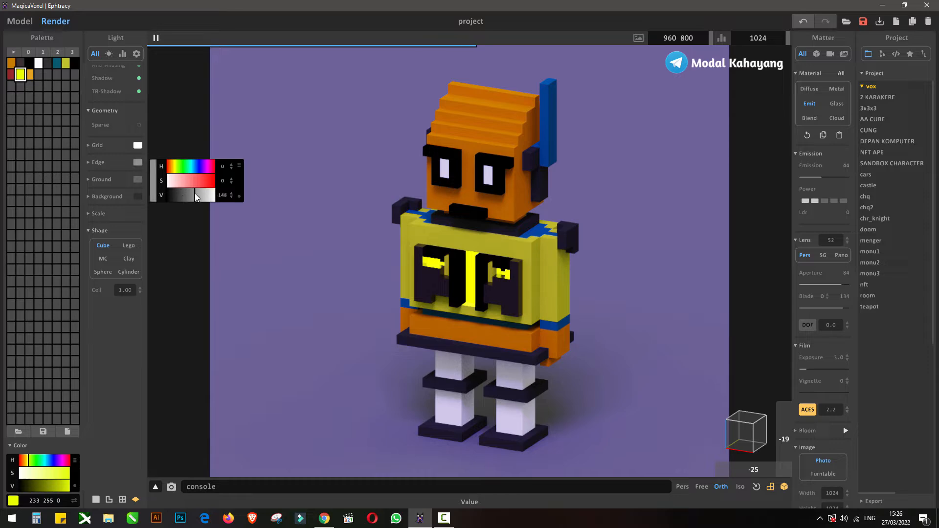
- Return to modelling and attach mirrored orange (202 124 0) voxels above the chest emblem and around the upper arms
left_click(10, 63)
left_click(30, 21)
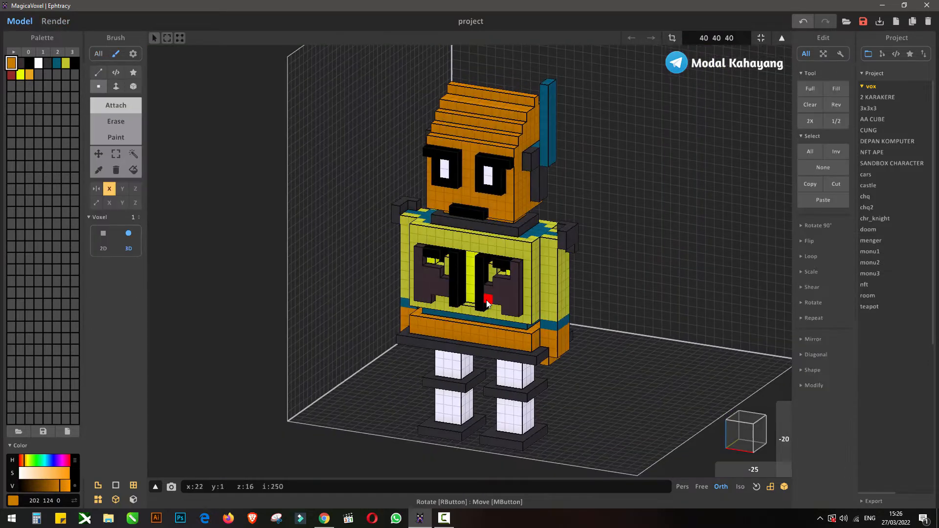
scroll(488, 298, "down", 2)
right_click_drag(426, 265, 429, 144)
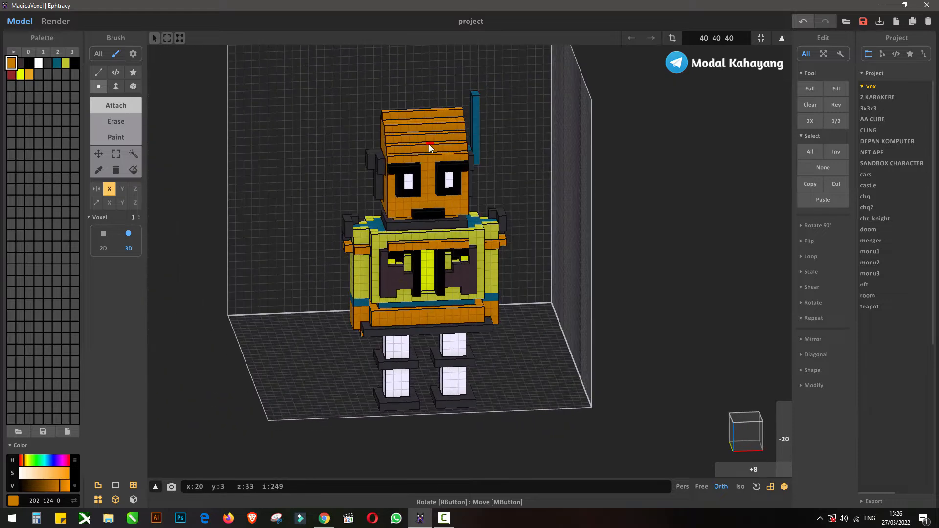
- Paint a light-orange (229 166 32) stripe down the centre of the head and mirrored patches beside the mouth
left_click(433, 137, "alt")
left_click(119, 139)
scroll(289, 221, "up", 2)
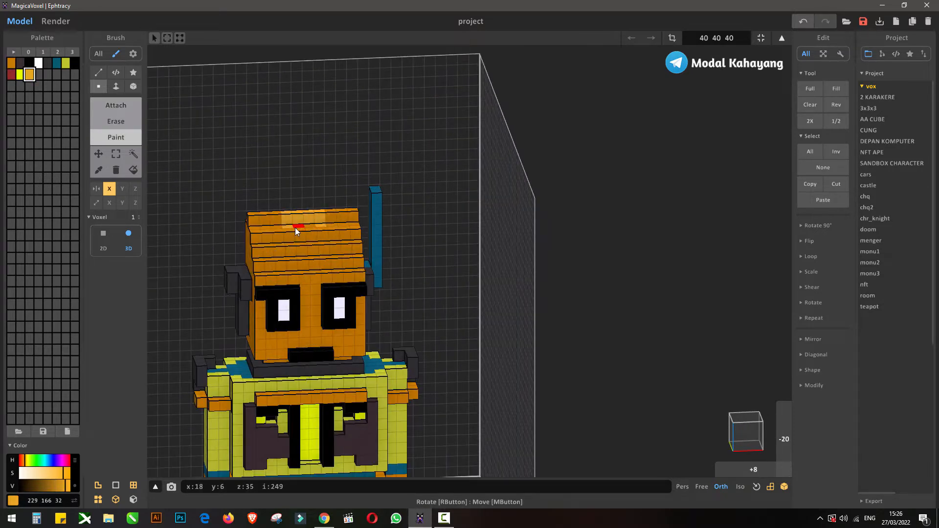
left_click_drag(302, 248, 310, 274)
left_click_drag(272, 343, 306, 341)
key("ctrl+z")
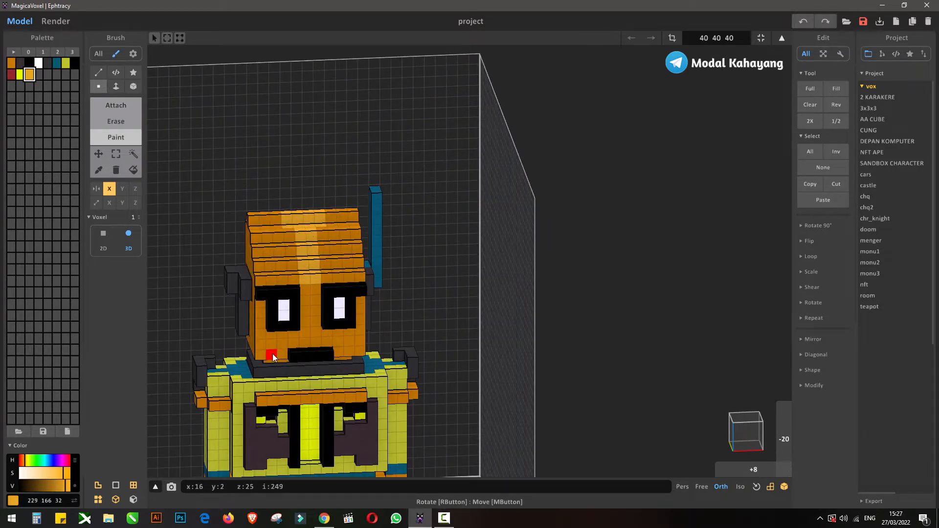
- Paint light-orange (229 166 32) accents on the sides of the head, the waist band and the lower arms
right_click_drag(343, 350, 348, 171)
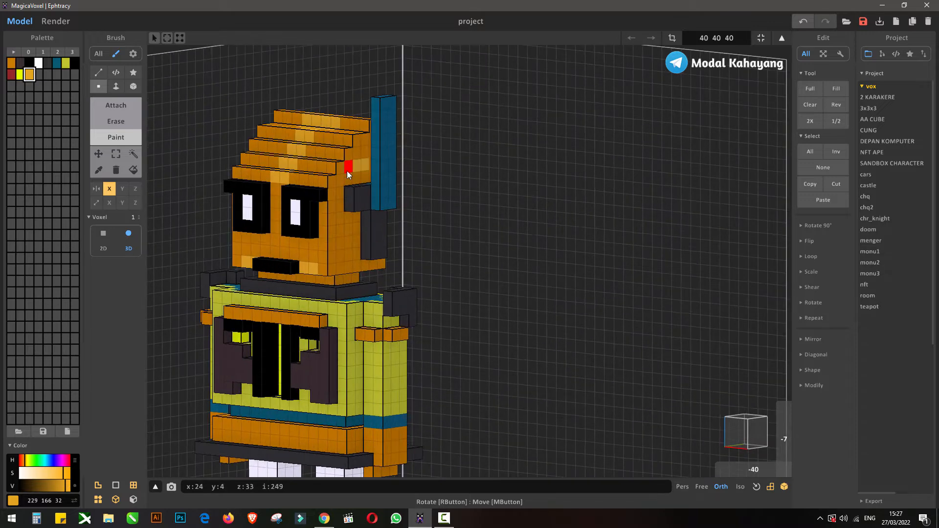
scroll(383, 263, "down", 3)
scroll(426, 269, "up", 3)
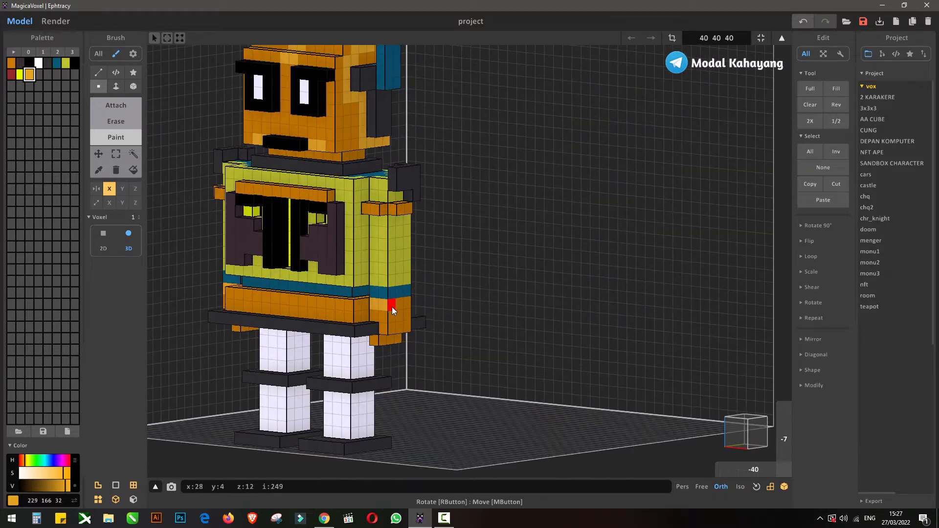
scroll(396, 341, "down", 3)
right_click_drag(397, 344, 469, 377)
- Render the model and make the sunlight white by setting its colour saturation to 0
left_click(55, 21)
right_click_drag(489, 264, 466, 259)
scroll(115, 184, "up", 5)
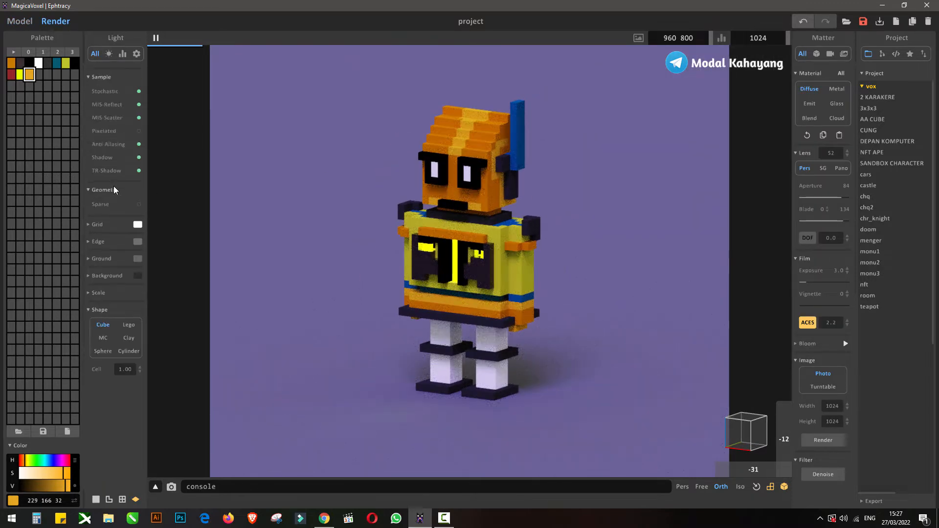
left_click(138, 151)
left_click_drag(175, 168, 160, 169)
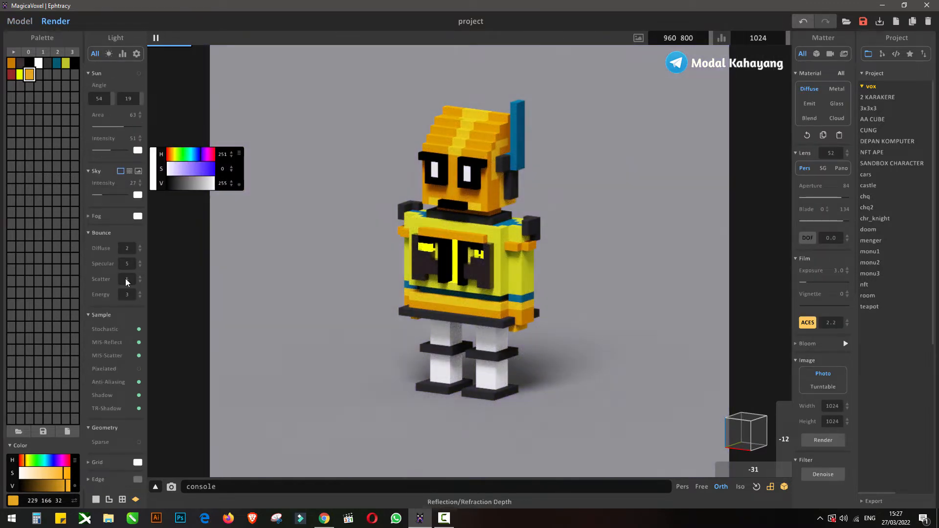
- Set the render's ground colour to teal with hue 159
scroll(110, 407, "down", 6)
left_click(138, 220)
left_click(198, 251)
left_click(188, 241)
left_click(190, 224)
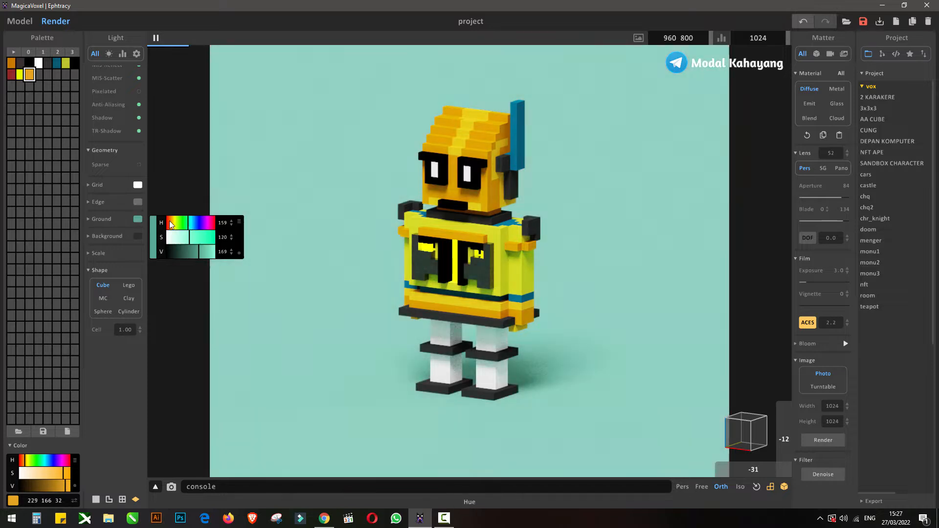
- Set the render's background colour to light grey with value 225
left_click(138, 202)
left_click(137, 236)
left_click(172, 269)
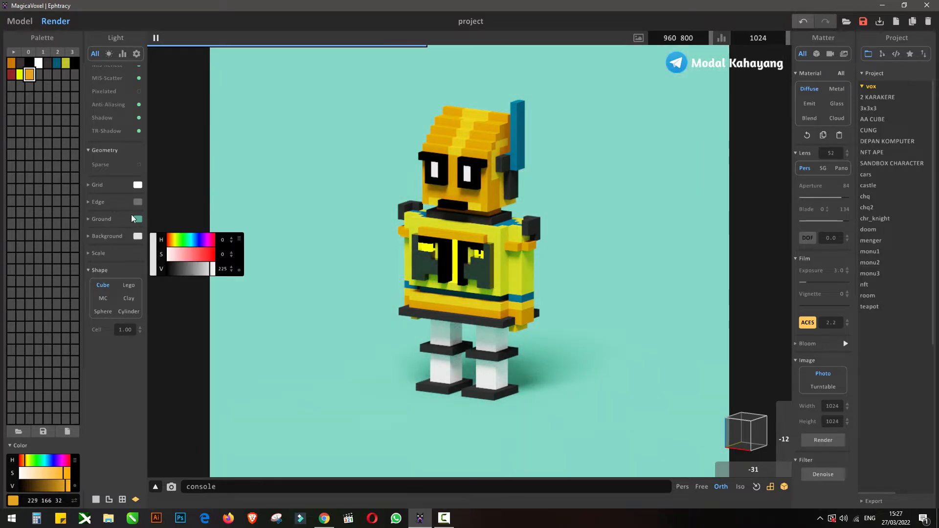
- Set the render's ground colour to dark grey with saturation 0 and value 44
left_click(137, 219)
left_click(181, 253)
left_click(168, 238)
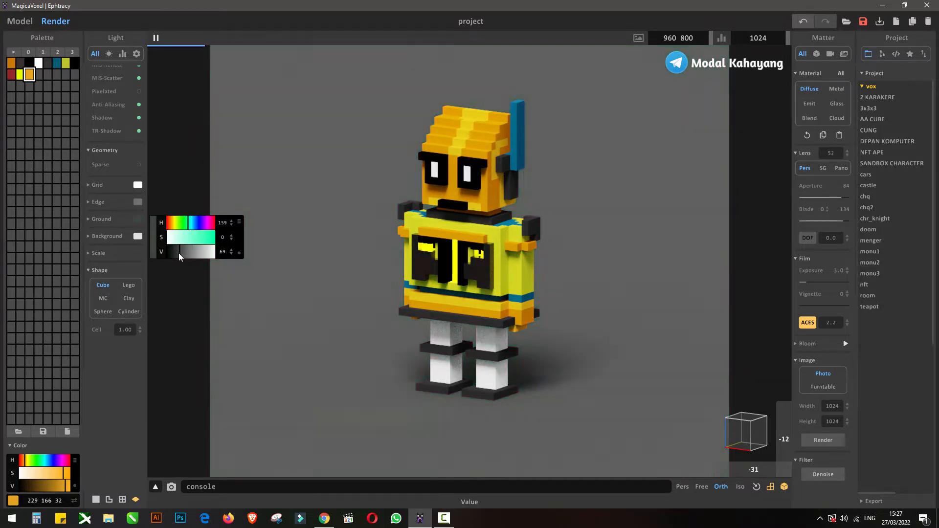
left_click(178, 252)
left_click(175, 252)
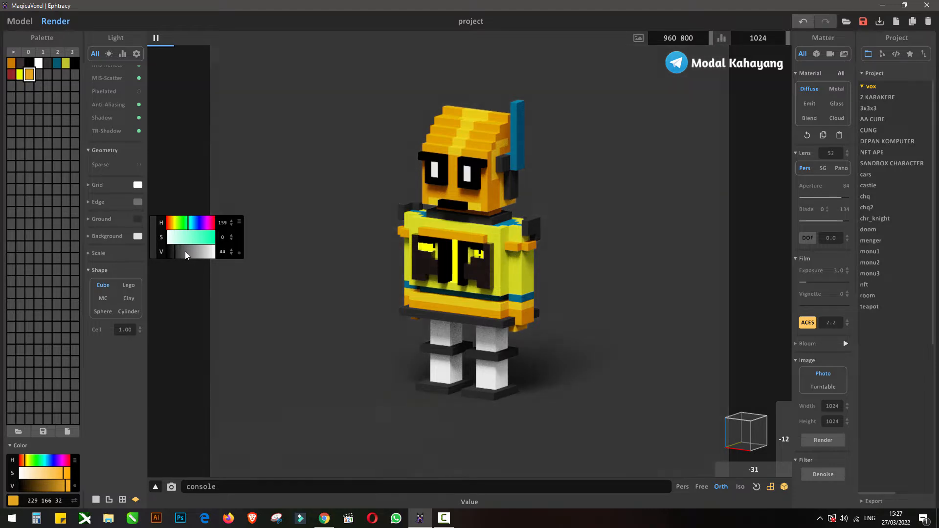
middle_click_drag(380, 227, 343, 234)
- Return to modelling and change the torso's yellow-green palette colour to a medium grey
key("Tab")
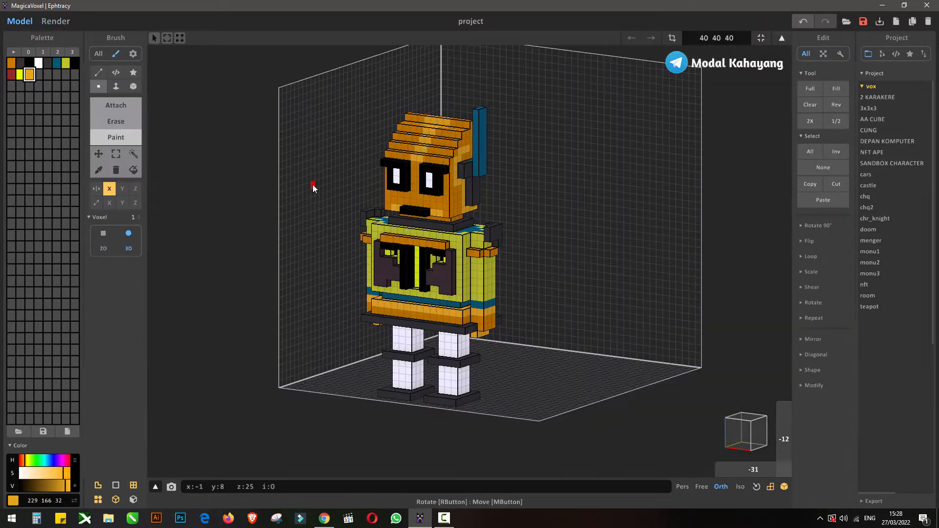
left_click(67, 64)
left_click(25, 486)
left_click(19, 474)
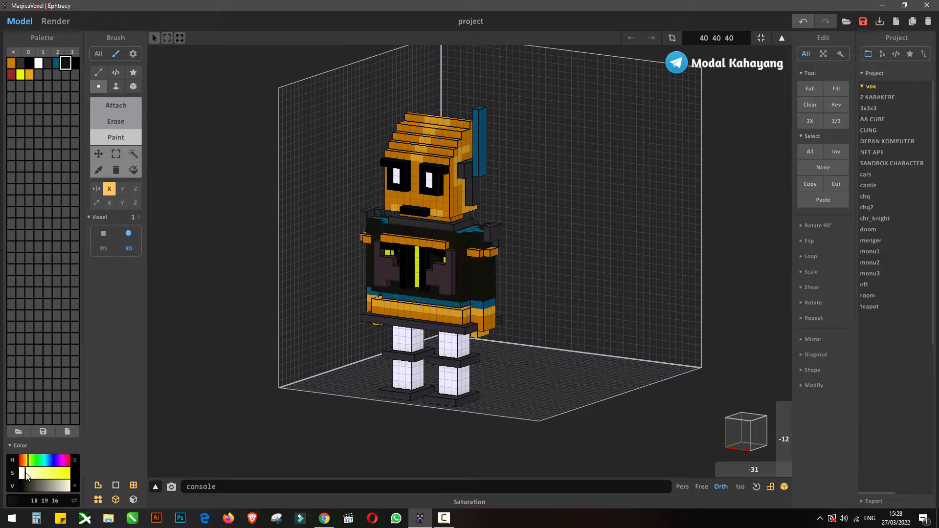
left_click(38, 486)
- Change the orange palette colour of the head and trim to light grey (139 139 139)
left_click(12, 63)
left_click(40, 484)
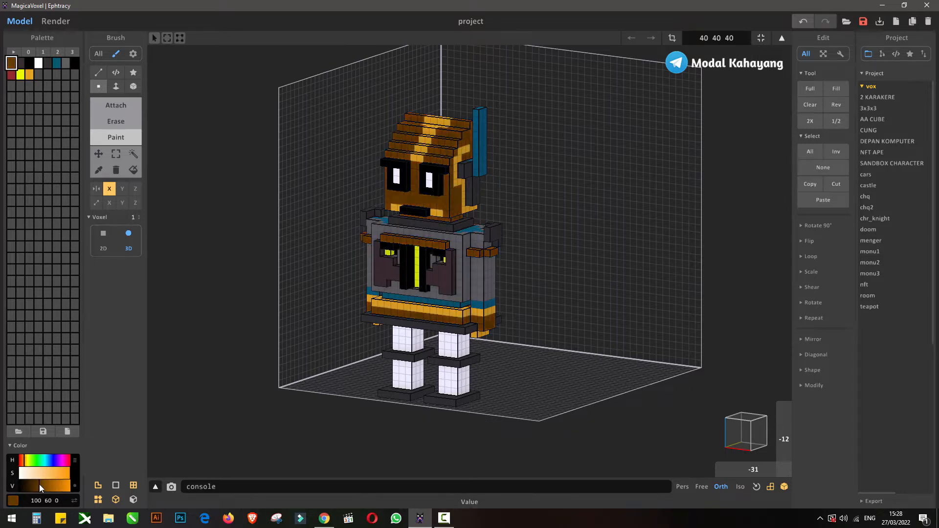
mouse_move(36, 474)
left_mouse_down()
mouse_move(16, 474)
mouse_move(59, 477)
mouse_move(47, 476)
left_mouse_up()
left_click(28, 484)
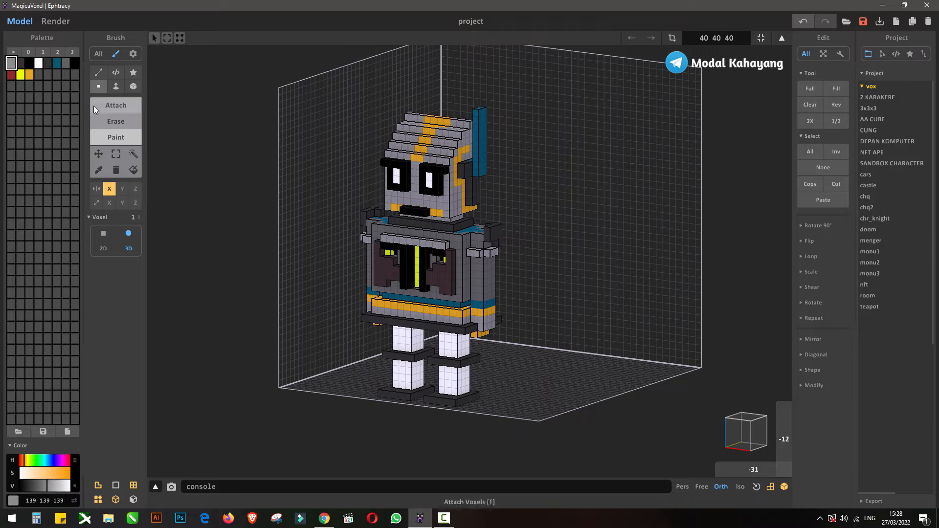
- Replace the white voxels with the head's light grey and repaint the eye pupils white (255 255 255)
left_click(134, 172)
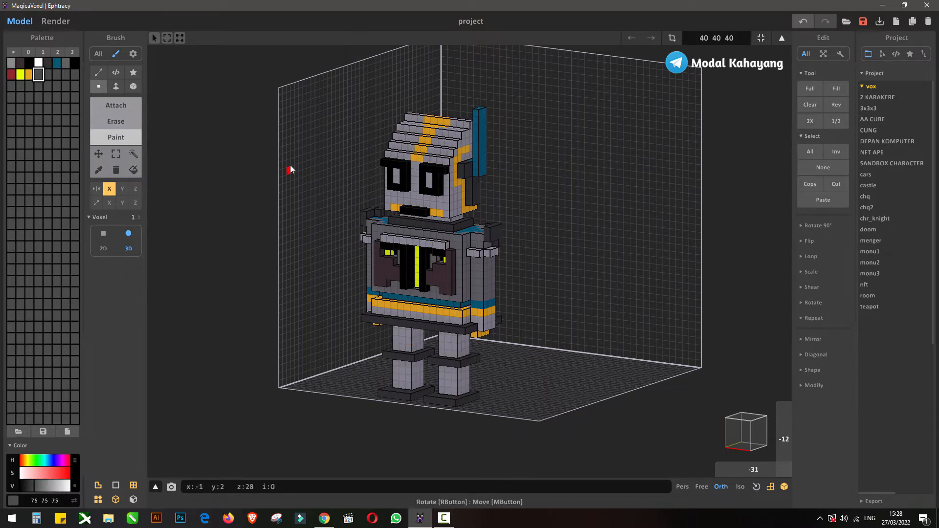
right_click_drag(290, 169, 318, 171)
left_click(38, 62)
scroll(350, 160, "up", 3)
left_click_drag(350, 146, 350, 161)
- Render the recoloured grey robot
right_click_drag(294, 196, 260, 195)
scroll(274, 196, "down", 5)
left_click(56, 21)
scroll(435, 277, "up", 2)
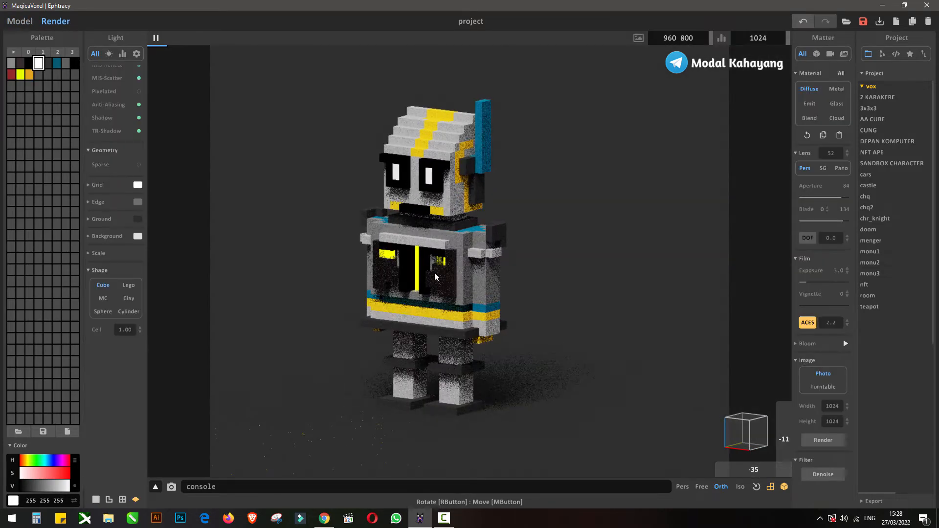
- Set the sun's intensity to 32, its area to 25 and its angle to 41 and 288
scroll(107, 196, "up", 6)
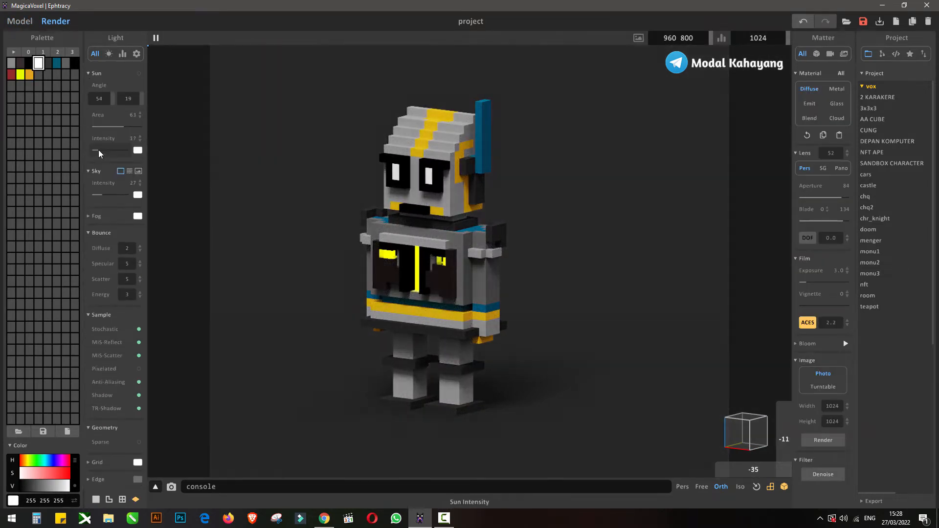
left_click_drag(100, 154, 102, 151)
left_click(106, 128)
left_click_drag(129, 99, 99, 99)
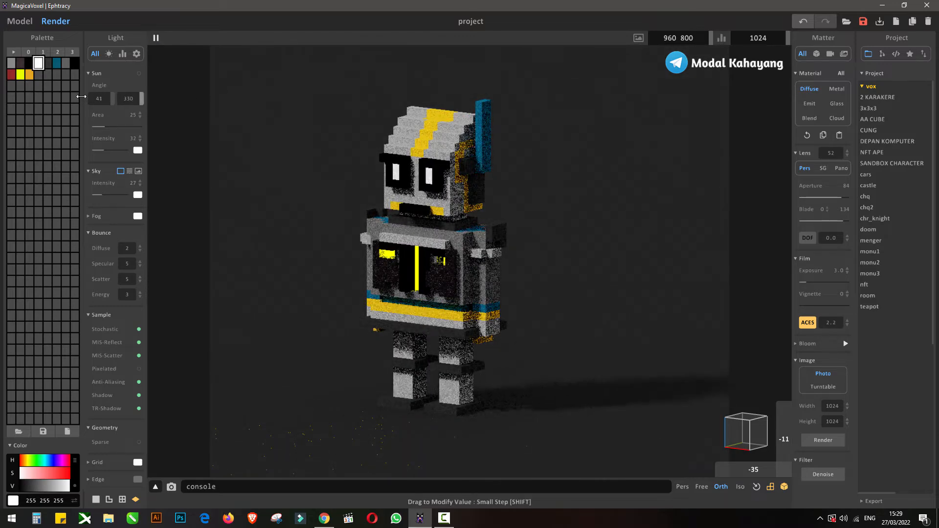
scroll(102, 331, "down", 4)
scroll(102, 342, "down", 4)
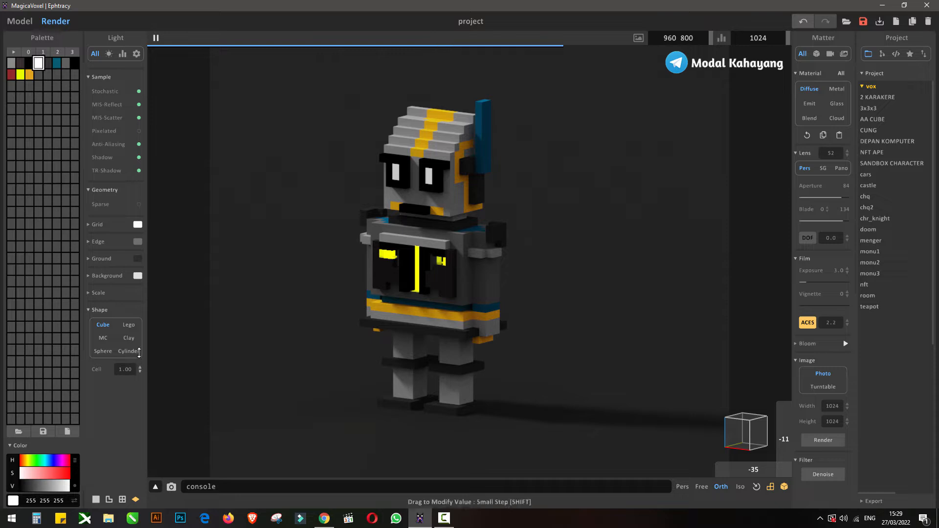
- Set sky intensity 44, sun intensity 16, sun area 61 and sun angle 89 and 307, and switch on the Sun option
scroll(115, 196, "up", 10)
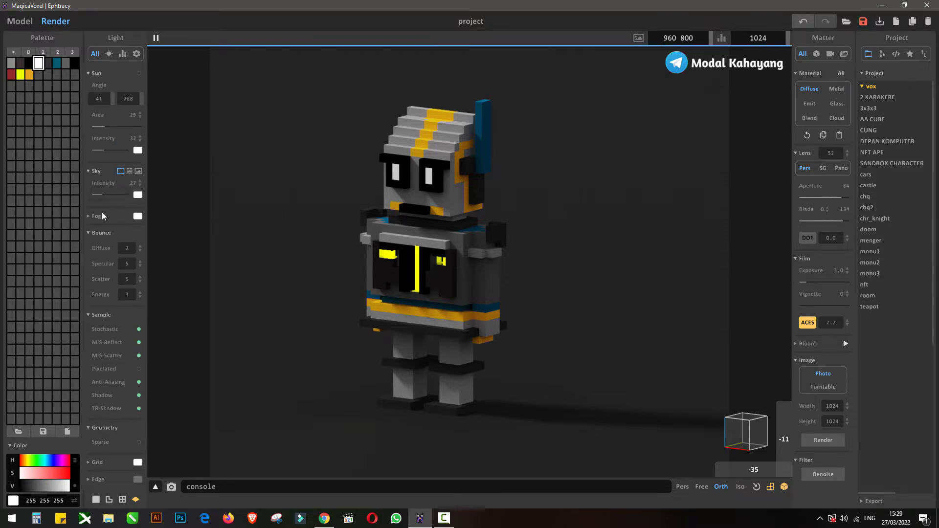
left_click_drag(109, 196, 114, 194)
left_click(98, 150)
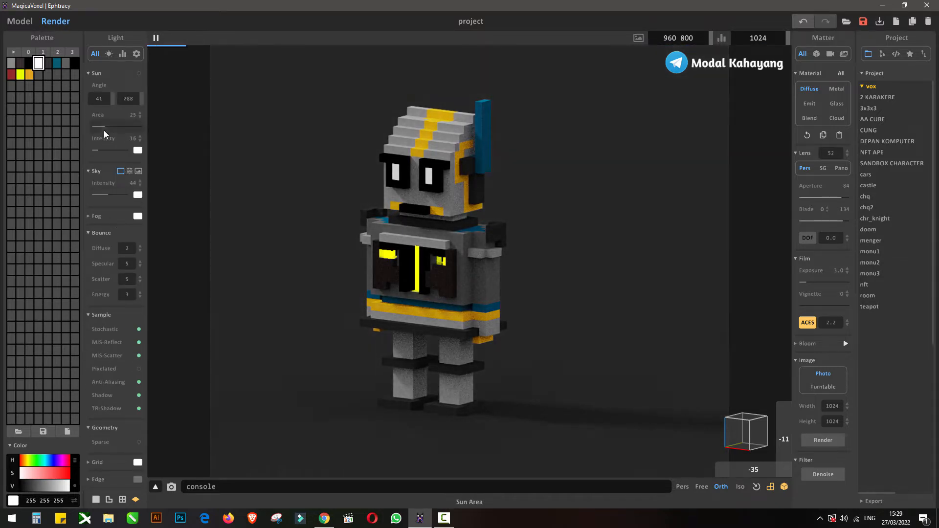
left_click_drag(104, 127, 156, 100)
left_click(139, 74)
scroll(436, 271, "up", 1)
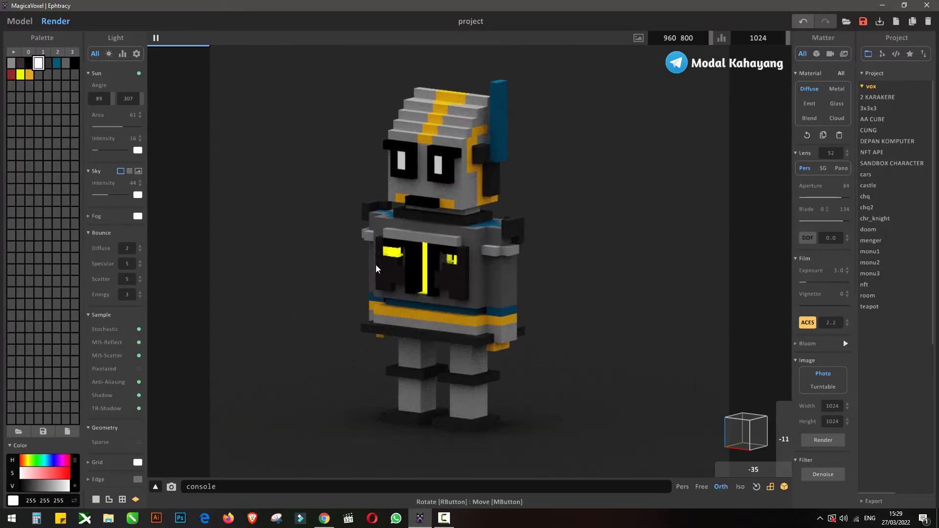
- Return to modelling, extrude the chest emblem's central yellow (233 255 0) bar outward, and render the result
left_click(17, 24)
right_click_drag(452, 304, 478, 305)
scroll(472, 298, "up", 4)
left_click(378, 247, "alt")
left_click(116, 106)
left_click(116, 87)
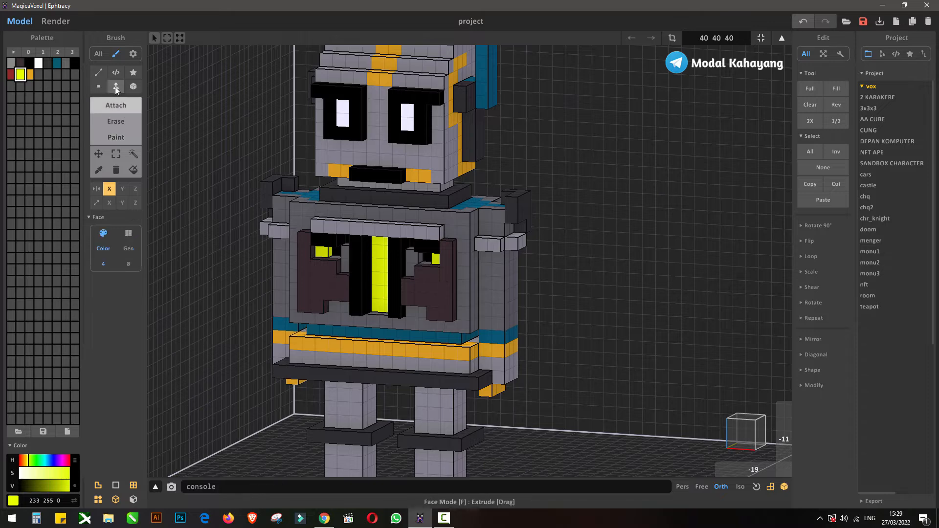
left_click(101, 88)
mouse_move(364, 289)
right_mouse_down()
mouse_move(393, 259)
mouse_move(365, 283)
mouse_move(385, 347)
mouse_move(367, 289)
mouse_move(332, 292)
mouse_move(319, 314)
right_mouse_up()
key("f")
left_click(55, 22)
right_click_drag(445, 295, 459, 296)
- Return to modelling and paint the top section of the central yellow bar orange (255 93 28)
left_click(19, 22)
left_click(116, 138)
left_click(38, 75)
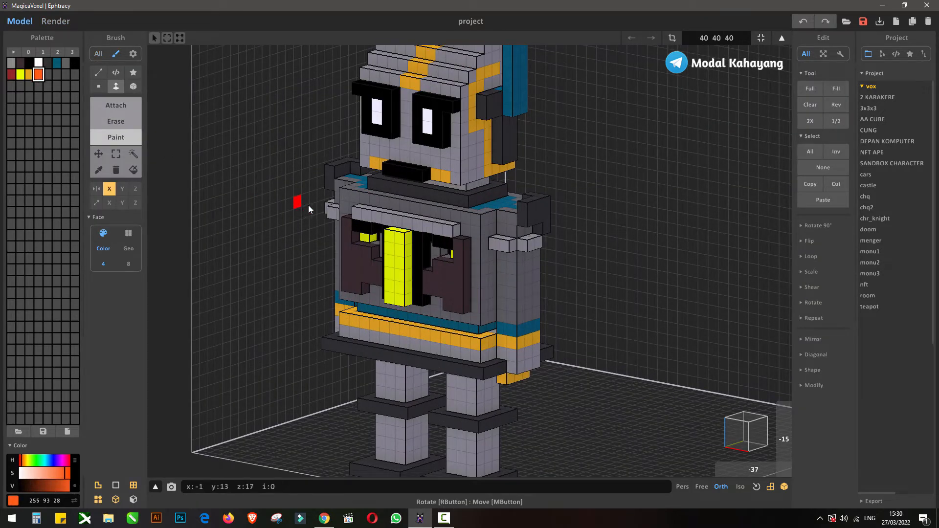
key("v")
- Set a spare palette colour to bright green (101 239 10) and paint the bottom section of the central bar with it
left_click(48, 76)
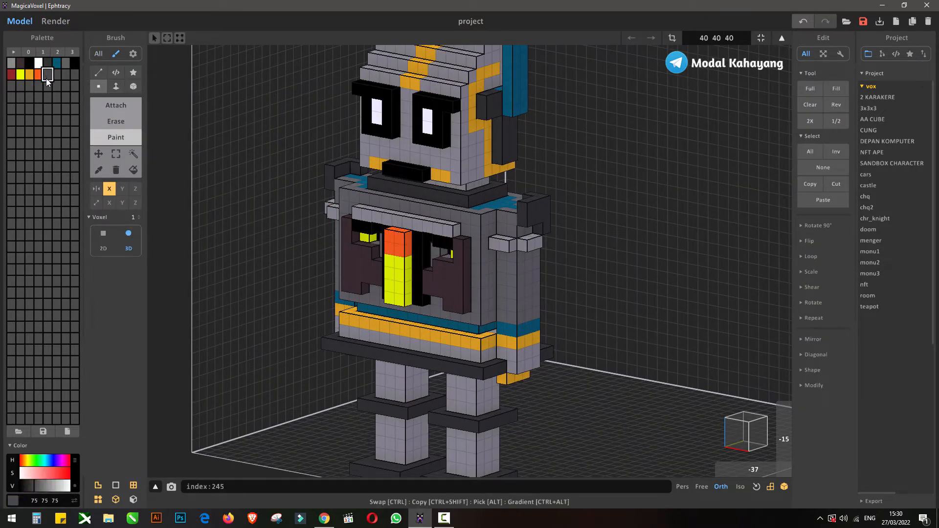
left_click(38, 75)
left_click(48, 75)
left_click(32, 461)
left_click(68, 475)
left_click(69, 486)
left_click_drag(398, 282, 397, 304)
- Render the model and give the bright green an Emit material with a low emission
left_click(55, 22)
left_click(810, 104)
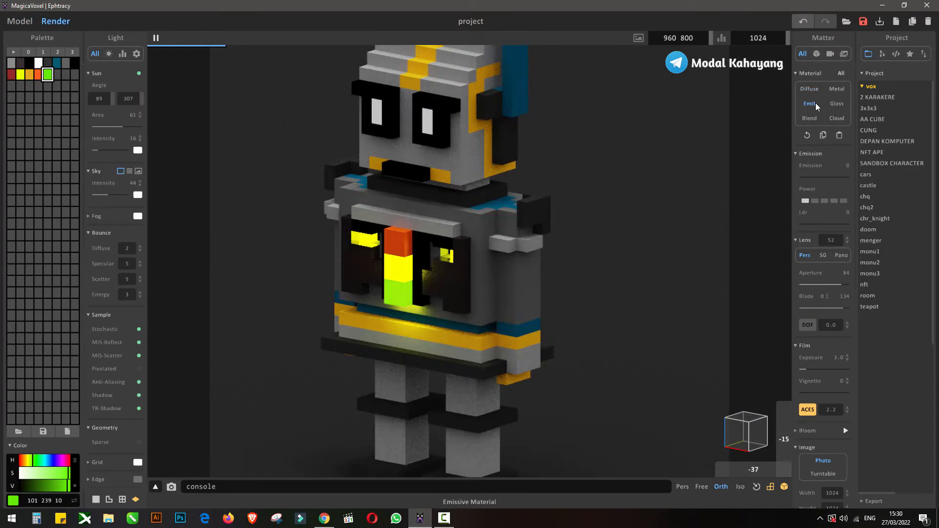
left_click(809, 178)
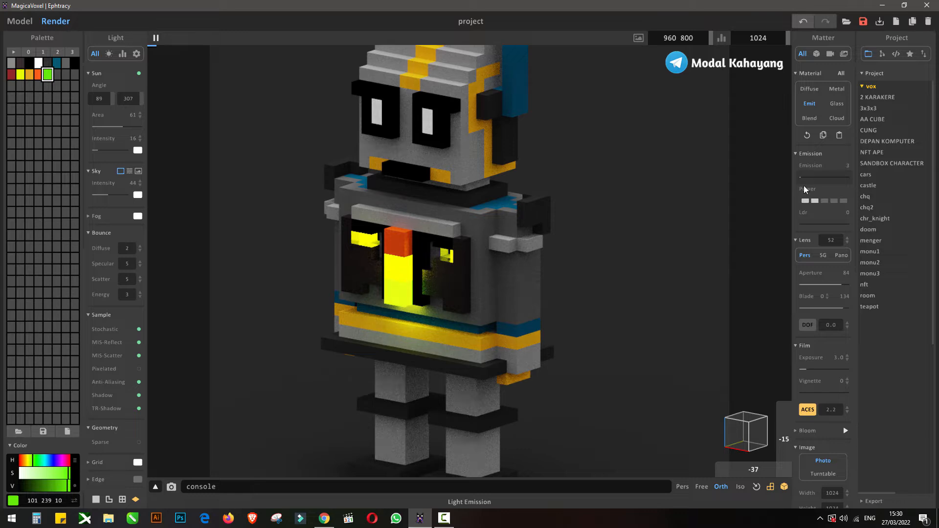
- Give the orange (255 93 28) of the central bar an Emit material with emission 10
left_click(38, 74)
left_click(809, 104)
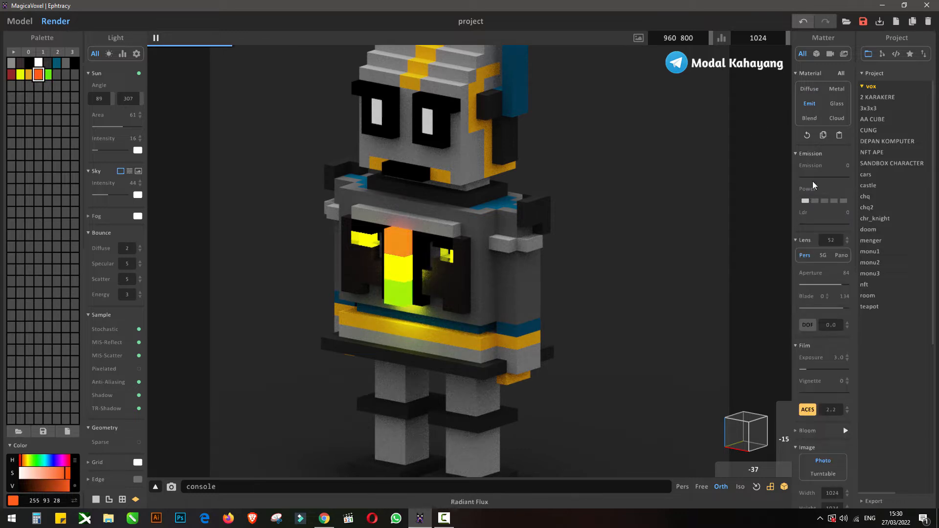
left_click_drag(812, 177, 805, 178)
- Set the render's vignette to 19
scroll(709, 274, "down", 4)
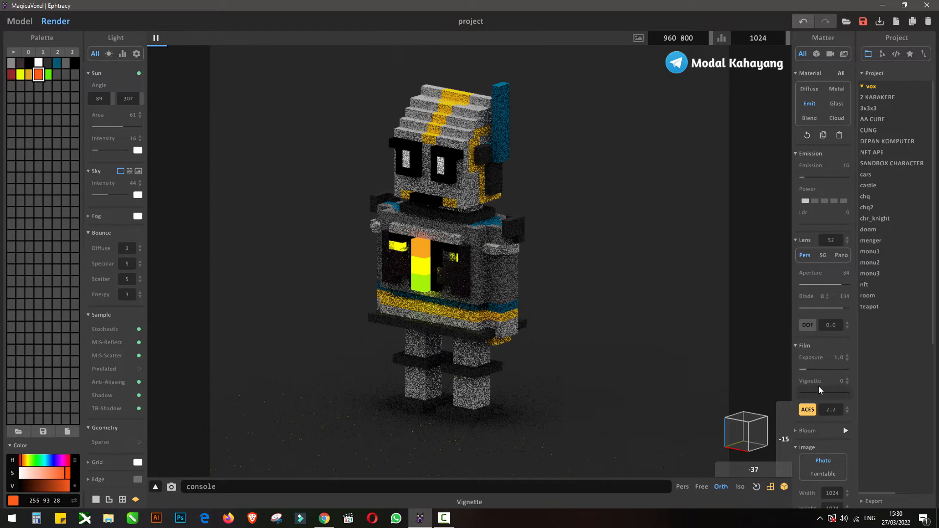
left_click(818, 391)
left_click_drag(818, 391, 809, 391)
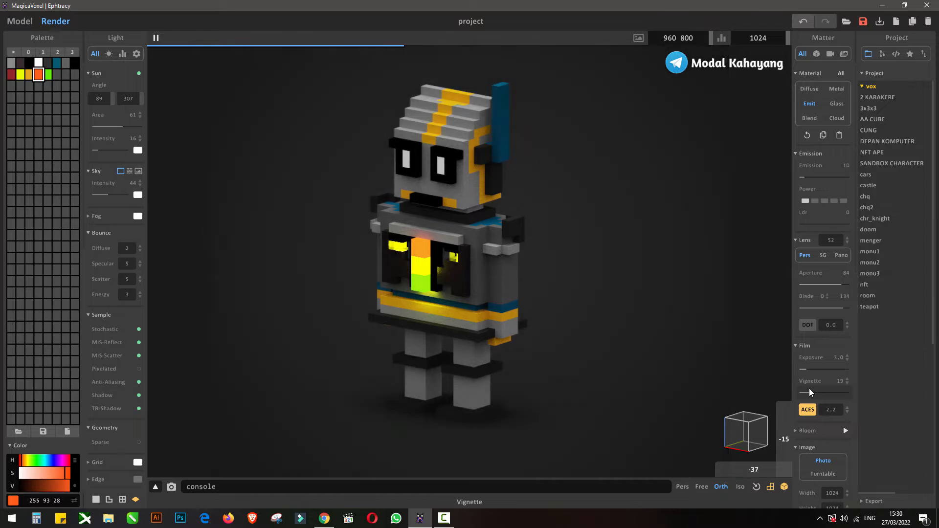
- Set the sky light's intensity to 80
left_click(120, 195)
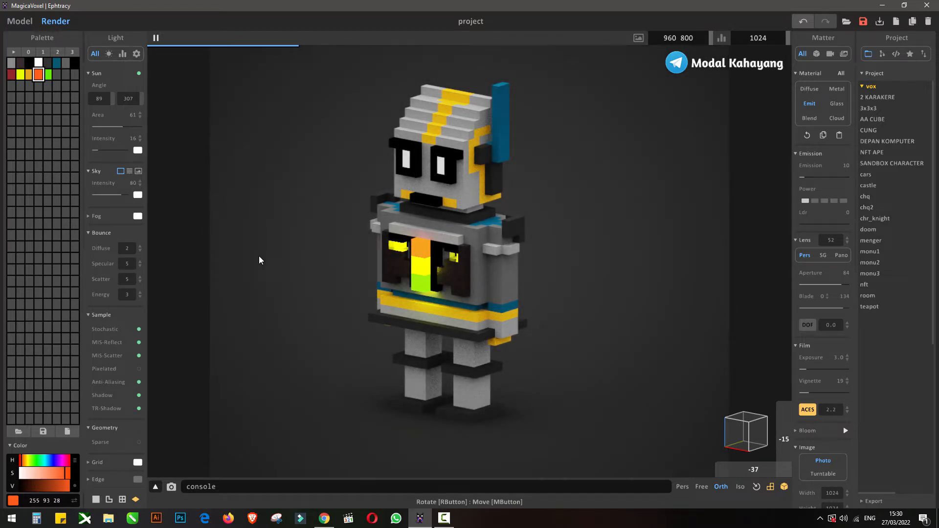
right_click_drag(259, 260, 372, 267)
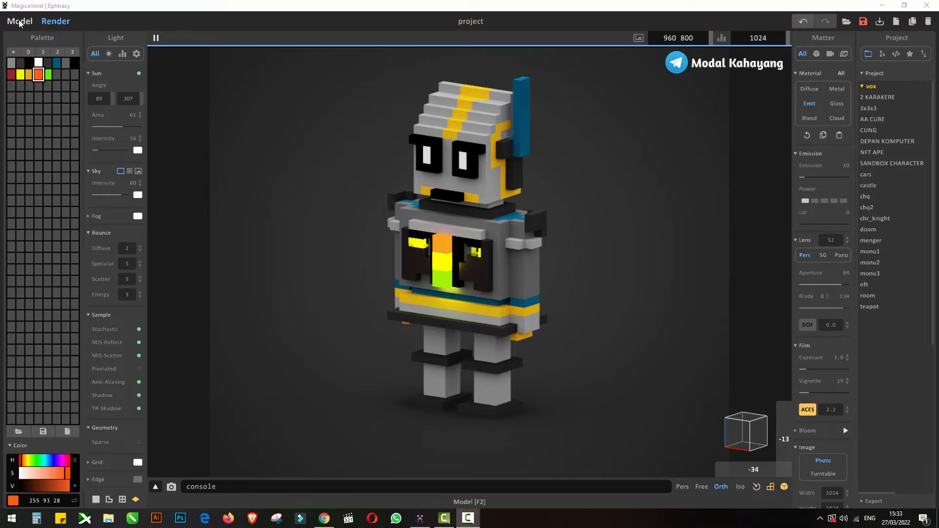
- Set a spare palette colour to grey (78 78 78) on the model and paint the robot's arms with it
left_click(20, 21)
scroll(258, 196, "up", 3)
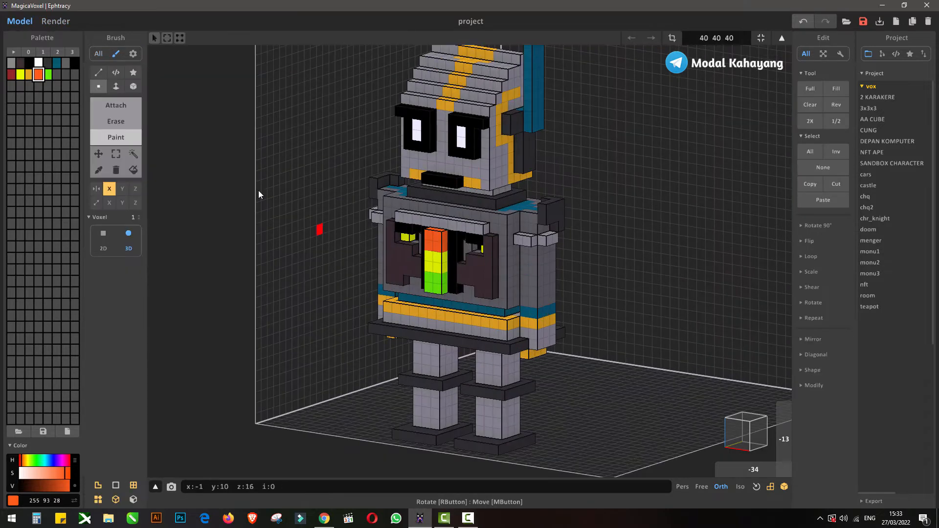
left_click(43, 485)
left_click(530, 269)
key("ctrl+z")
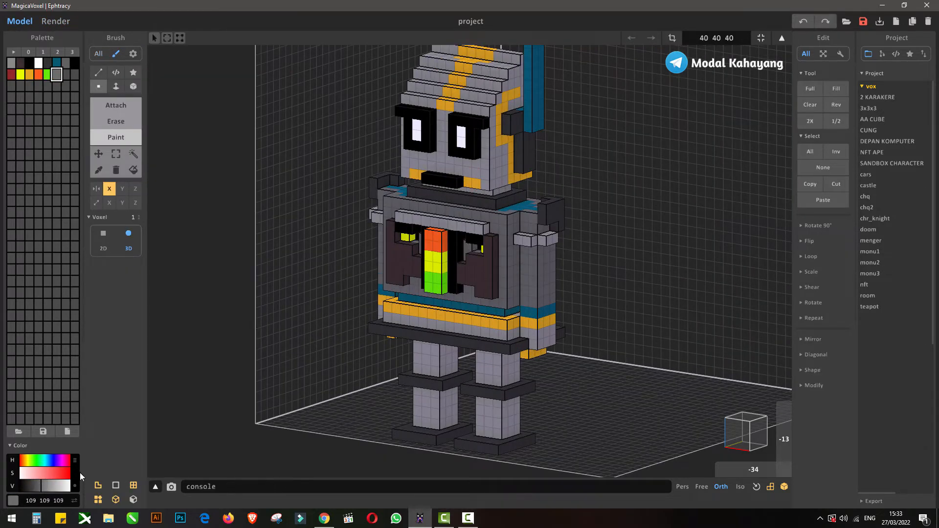
left_click(57, 486)
left_click(35, 486)
mouse_move(526, 256)
left_mouse_down()
mouse_move(526, 302)
mouse_move(524, 259)
left_mouse_up()
right_click_drag(601, 270, 560, 268)
left_click_drag(561, 270, 565, 314)
right_click_drag(540, 233, 507, 334)
scroll(561, 364, "up", 3)
right_click_drag(560, 362, 558, 328)
- Replace all the blue on the robot, including the back emblem, belt and antenna, with the body grey (97 97 97)
left_click(346, 321, "alt")
right_click_drag(356, 321, 577, 336)
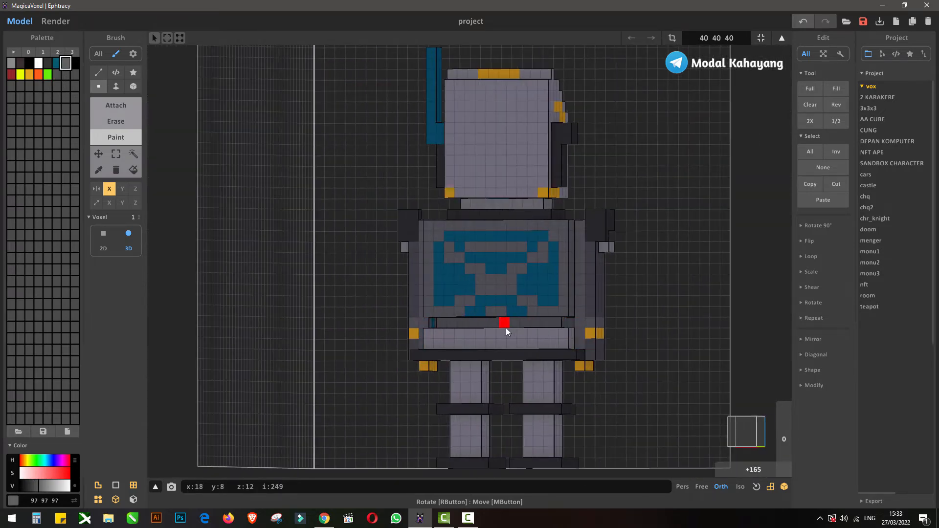
right_click_drag(506, 328, 540, 330)
left_click(133, 169)
left_click(504, 288)
right_click_drag(505, 284, 556, 209)
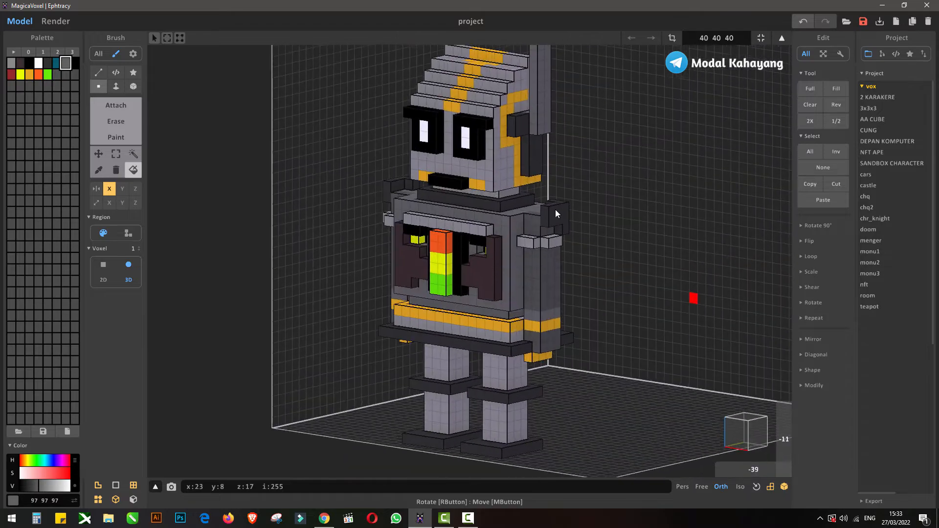
- Turn off X mirroring and paint the antenna beside the head orange (255 93 28)
middle_click_drag(556, 209, 504, 231)
left_click(117, 141)
middle_click_drag(346, 162, 327, 203)
left_click(109, 189)
middle_click_drag(471, 176, 453, 174)
left_click(354, 307, "alt")
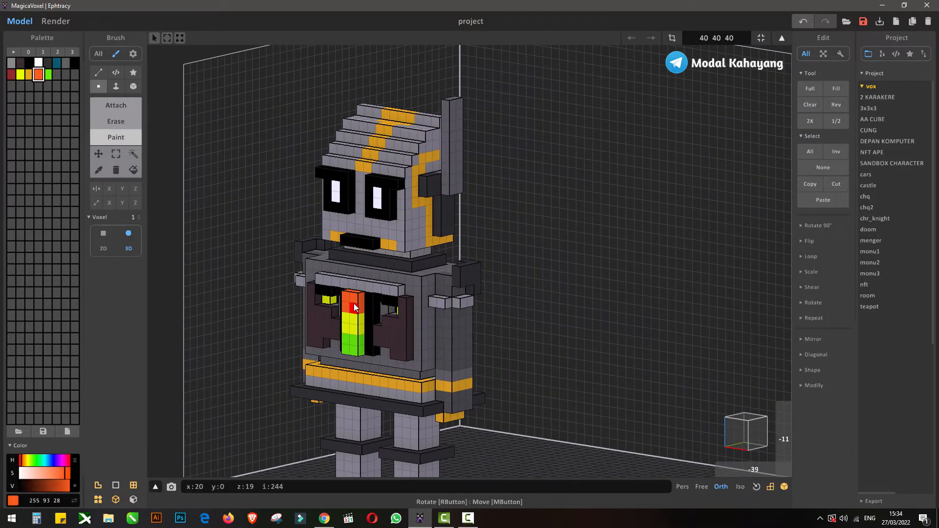
right_click_drag(493, 129, 460, 116)
left_click_drag(466, 178, 459, 110)
right_click_drag(450, 133, 479, 145)
- Widen the stripe on top of the head into a tapering patch painted in gold (229 166 32)
left_click(391, 132, "alt")
right_click_drag(392, 133, 473, 142)
right_click_drag(375, 246, 306, 178)
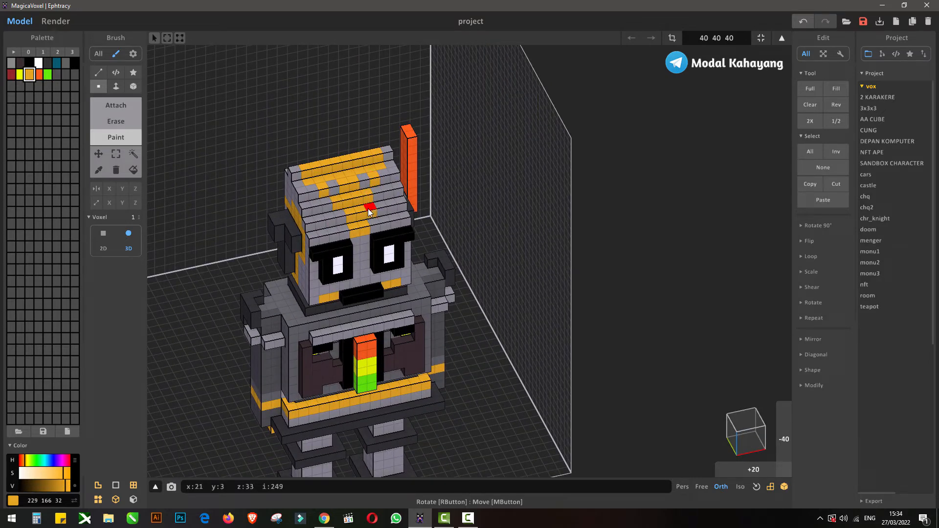
right_click_drag(374, 223, 401, 271)
middle_click_drag(401, 270, 440, 253)
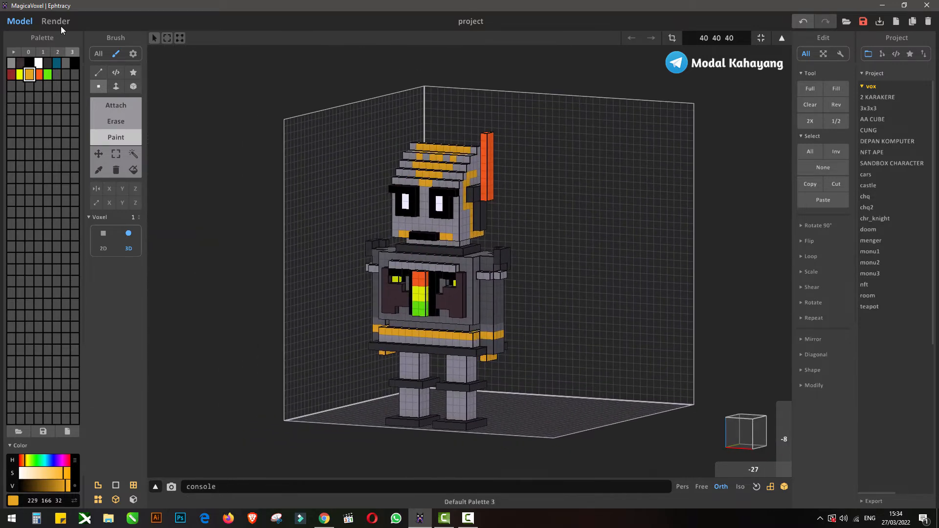
- Render the model and give the arms' grey (78 78 78) a Diffuse material
left_click(60, 24)
left_click(39, 64)
left_click(20, 21)
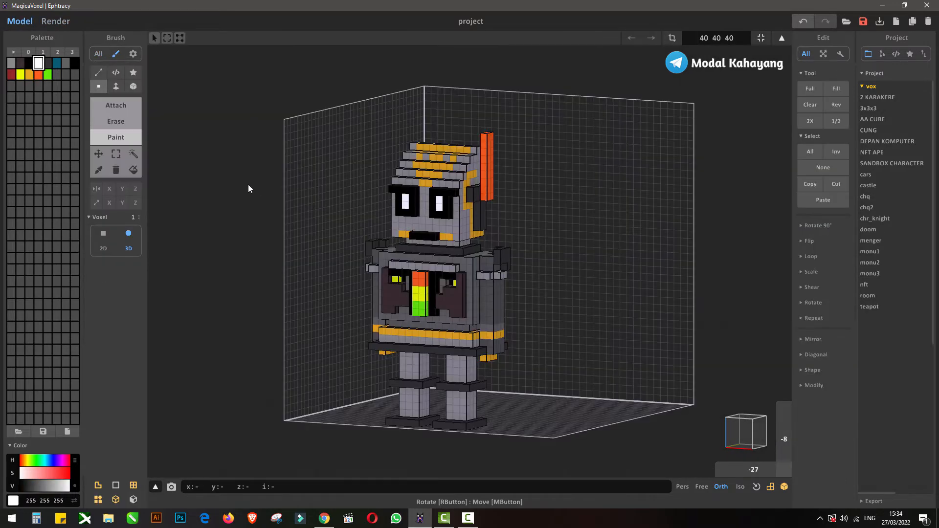
left_click(478, 298, "alt")
left_click(56, 23)
left_click(806, 92)
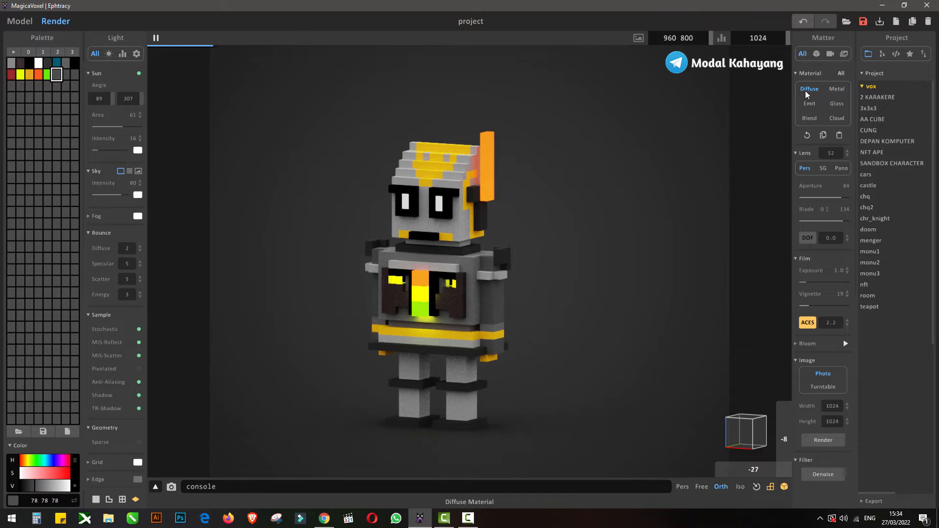
middle_click_drag(547, 287, 551, 290)
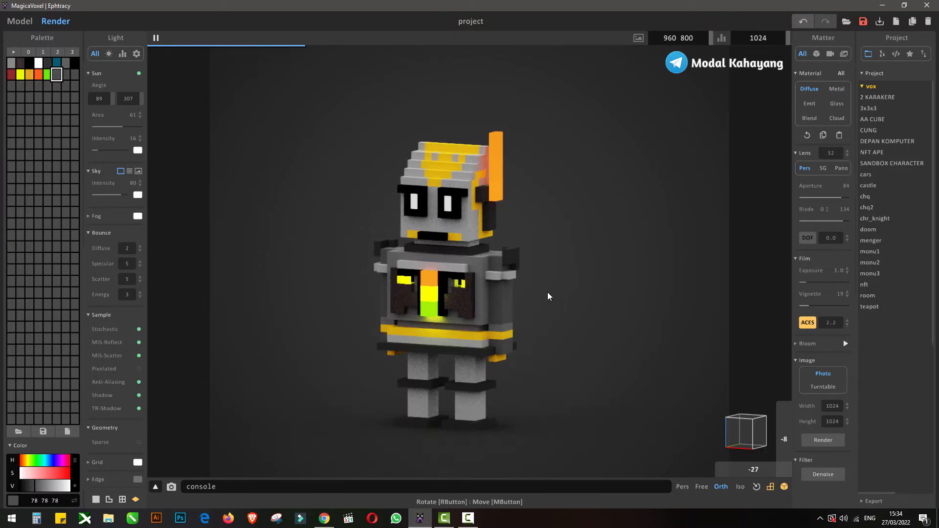
- Paint the remaining gaps in the head's gold (229 166 32) patch and hide the voxel edges and grid
left_click(20, 21)
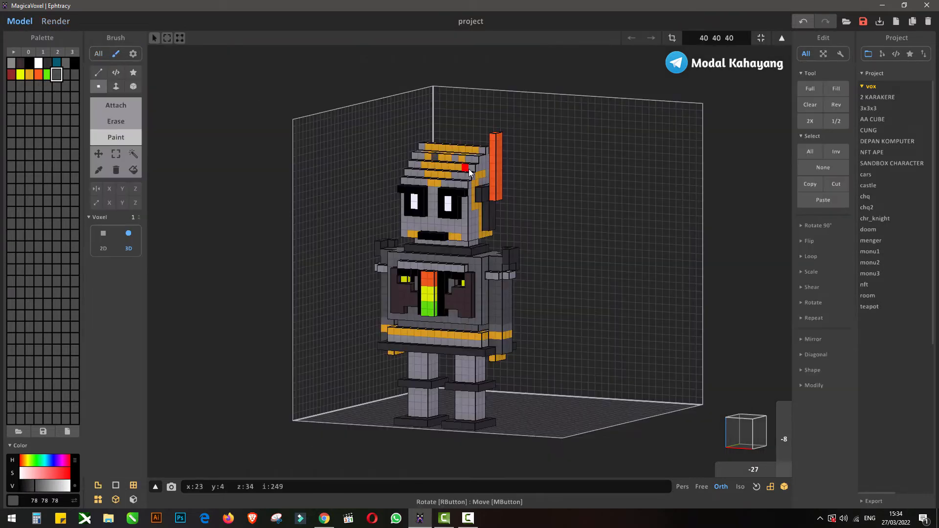
left_click(451, 161, "alt")
left_click(98, 486)
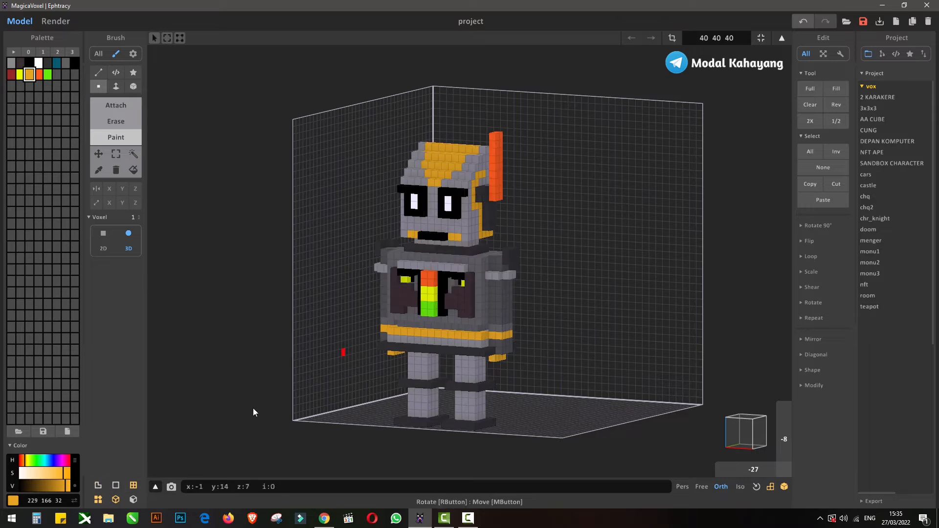
left_click(133, 486)
- Attach raised dark brown (58 46 46) voxels to the chest panels on both sides of the central bar
scroll(470, 300, "up", 4)
left_click(453, 317, "alt")
key("t")
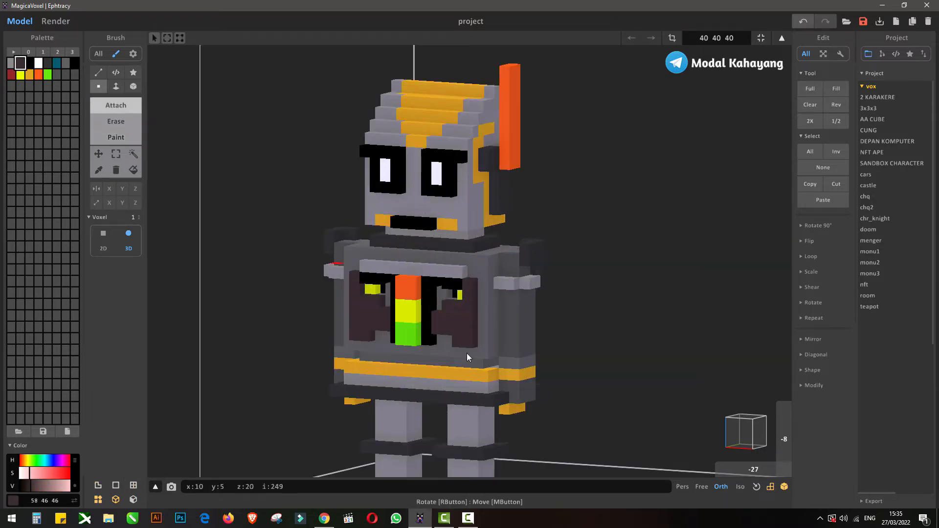
left_click(356, 314)
right_click_drag(356, 314, 479, 340)
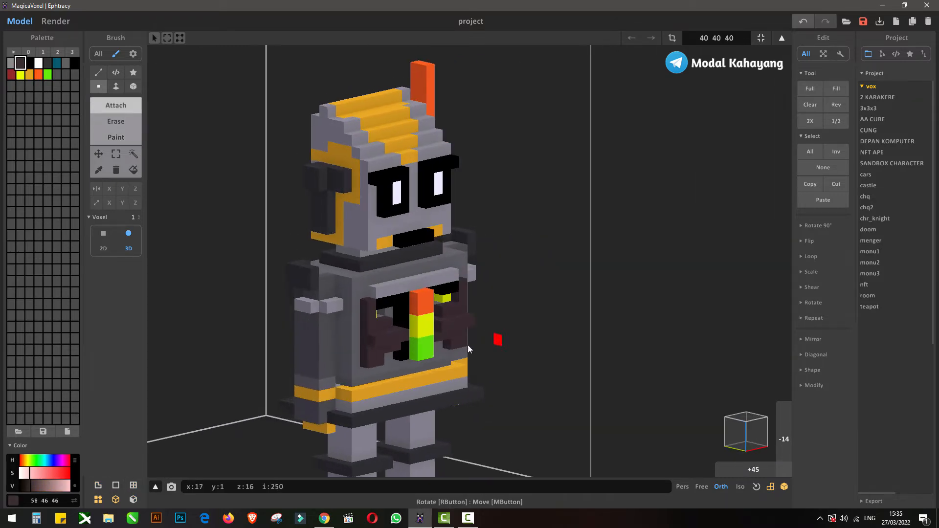
left_click(369, 342)
right_click_drag(370, 342, 274, 345)
right_click_drag(436, 348, 391, 350)
left_click(475, 352)
right_click_drag(476, 353, 486, 352)
- Turn on X mirroring and build dark grey (49 49 49) hands extending sideways from both arms
left_click(109, 189)
right_click_drag(338, 265, 501, 337)
left_click(539, 339, "alt")
right_click_drag(532, 294, 554, 302)
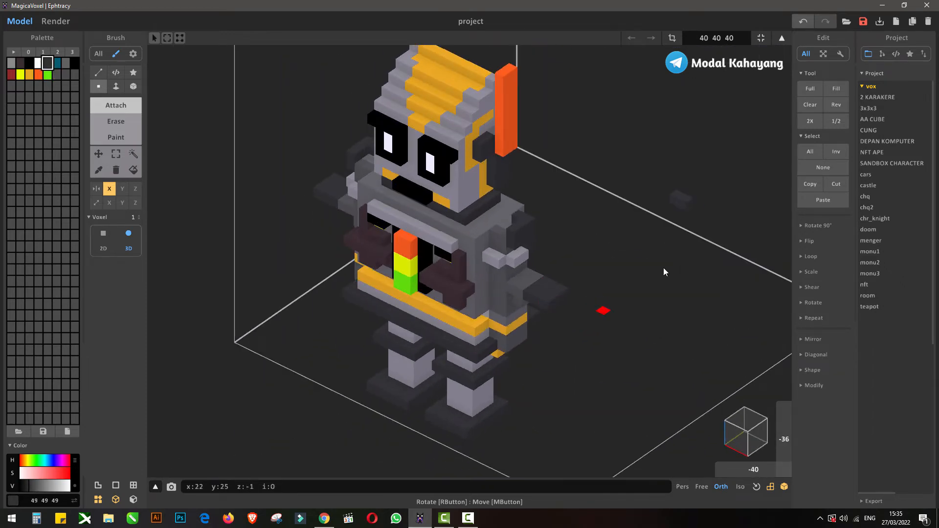
right_click_drag(664, 272, 630, 230)
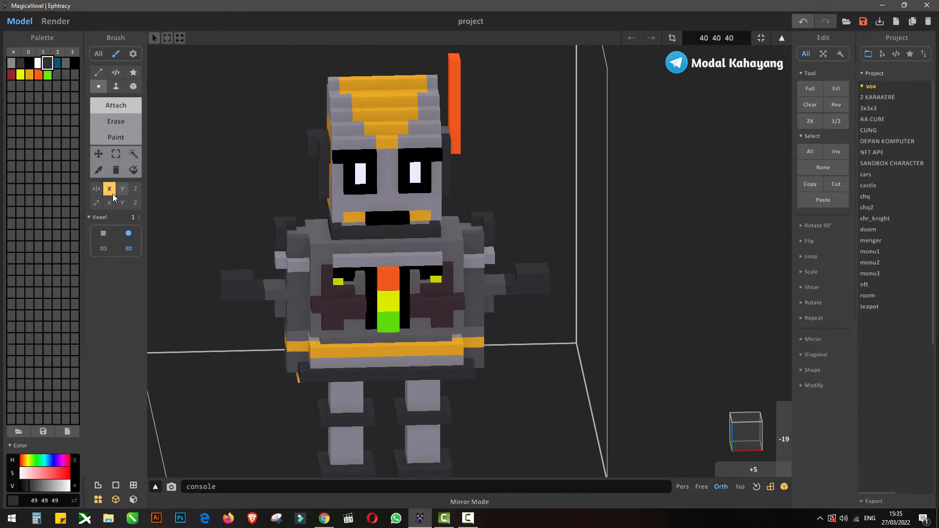
right_click_drag(294, 235, 318, 339)
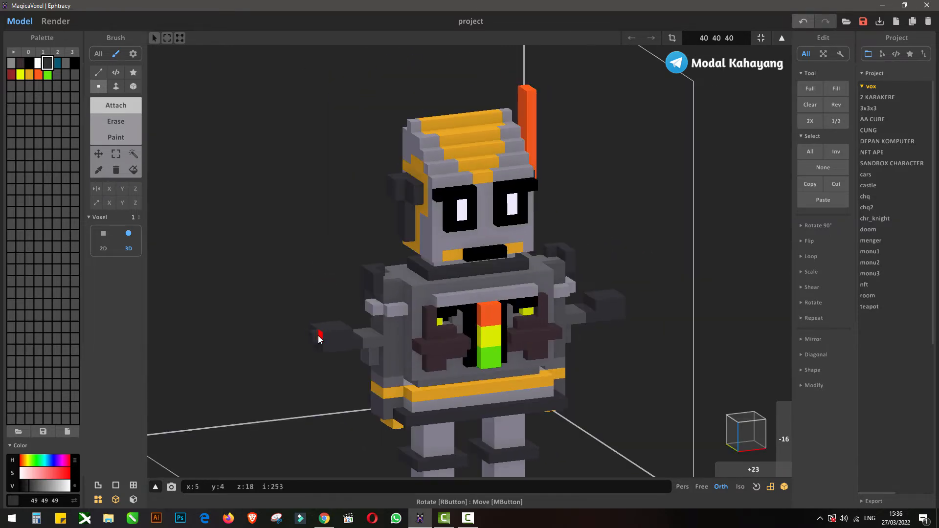
- With mirroring off, attach a flat gold (229 166 32) slab on top of the robot's right hand
left_click(417, 167, "alt")
right_click_drag(308, 296, 311, 321)
left_click_drag(310, 324, 317, 336)
middle_click_drag(192, 442, 146, 462)
- Show the voxel grid and extrude the gold slab on the right hand upward into a tall block
left_click(133, 485)
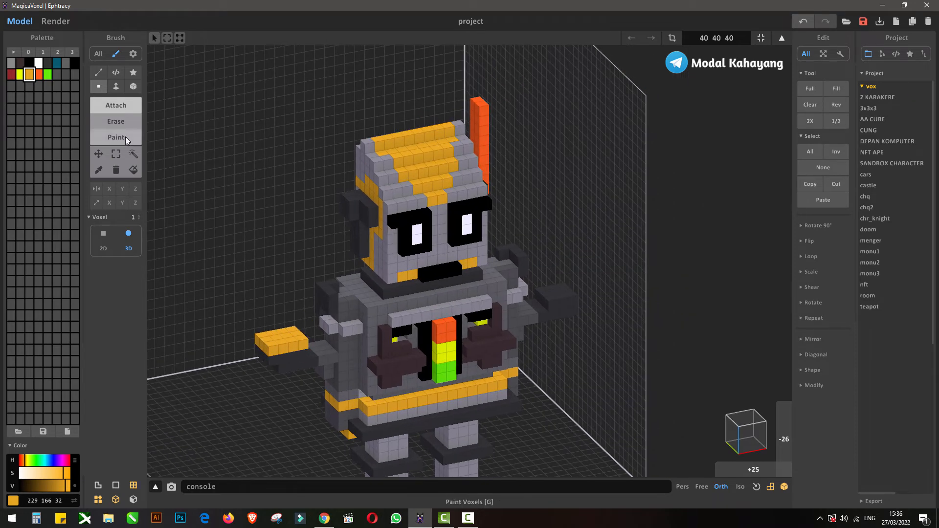
key("f")
left_click_drag(288, 335, 282, 301)
right_click_drag(295, 278, 285, 397)
key("v")
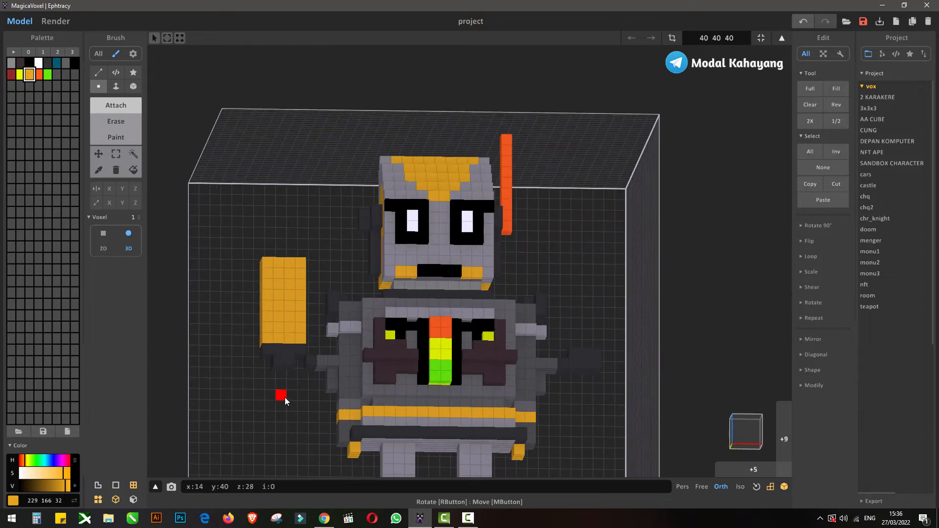
left_click(56, 74)
left_click_drag(39, 472, 69, 478)
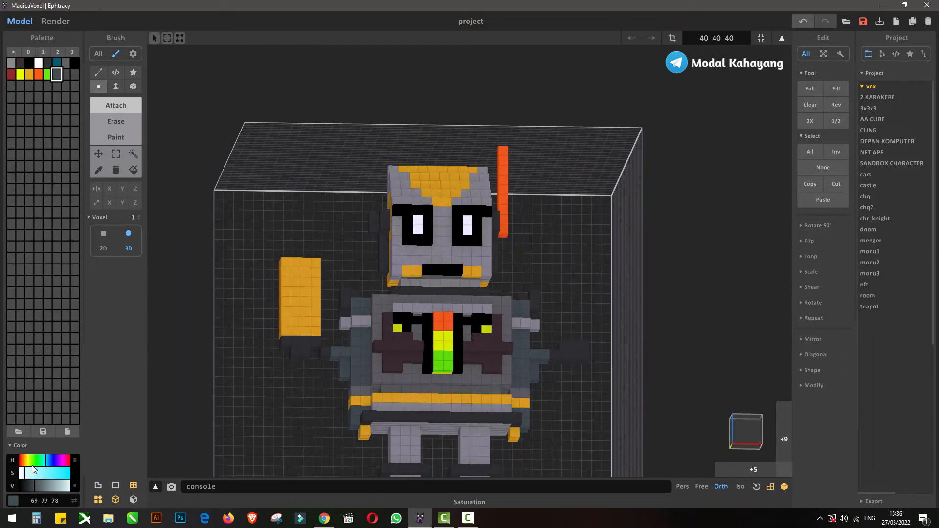
key("ctrl+z")
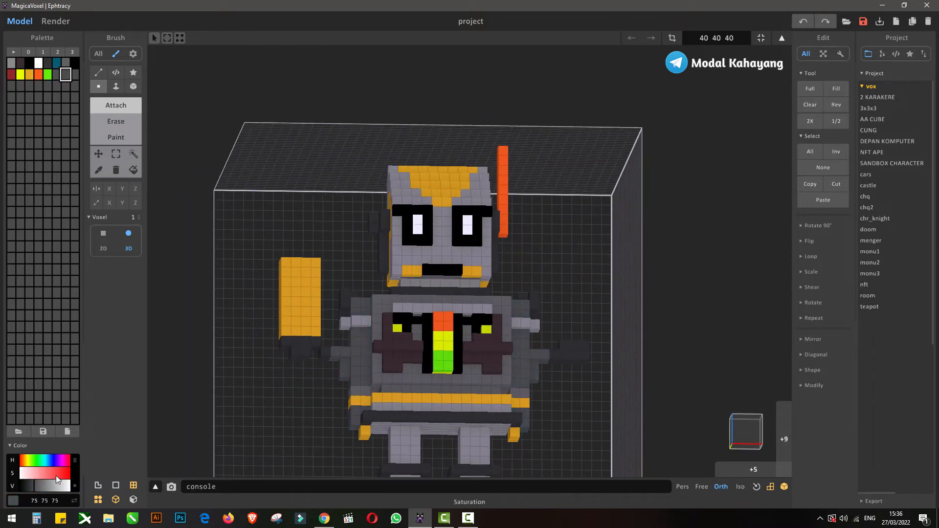
- Set a spare palette colour to cyan (1 246 255) and attach a small cyan base under the robot's right hand
right_click_drag(294, 377, 297, 360)
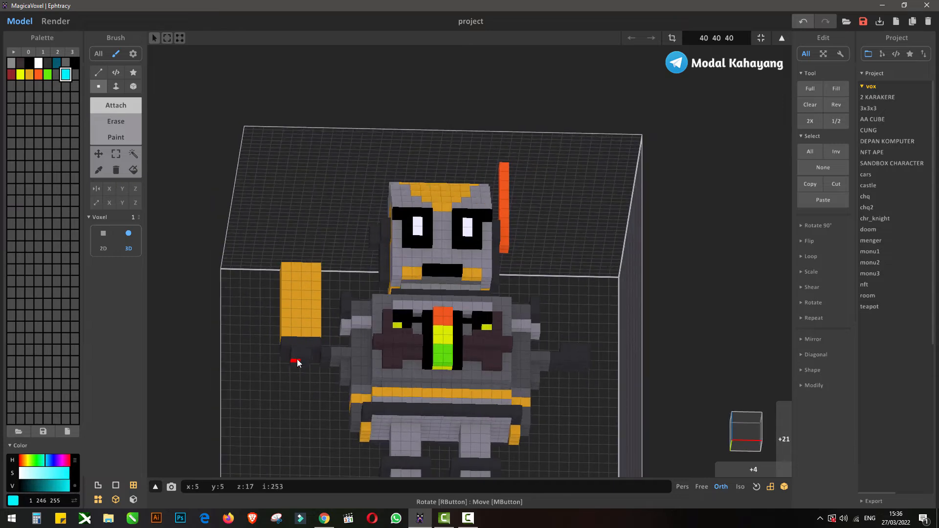
scroll(298, 359, "up", 6)
middle_click_drag(297, 359, 407, 272)
scroll(406, 272, "up", 2)
right_click_drag(406, 272, 414, 245)
left_click_drag(402, 300, 424, 319)
right_click_drag(463, 319, 558, 342)
left_click(421, 303)
right_click_drag(422, 302, 519, 318)
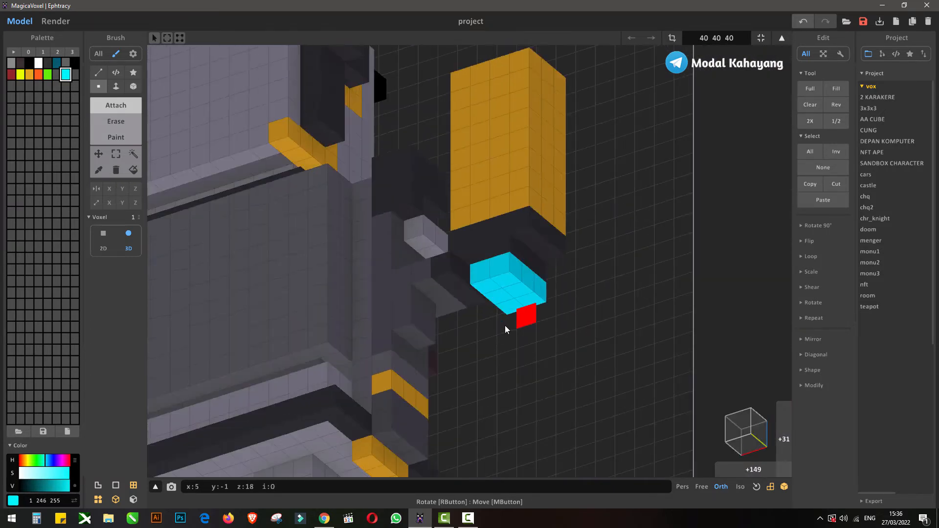
- Extrude the cyan base downward into a long blade below the right hand
scroll(502, 322, "down", 3)
key("f")
left_click_drag(484, 286, 490, 410)
right_click_drag(514, 367, 391, 392)
scroll(503, 330, "down", 5)
middle_click_drag(503, 330, 477, 358)
right_click_drag(534, 316, 571, 339)
- Render the model and give the cyan blade an Emit material with emission 23 and a raised power level
left_click(65, 25)
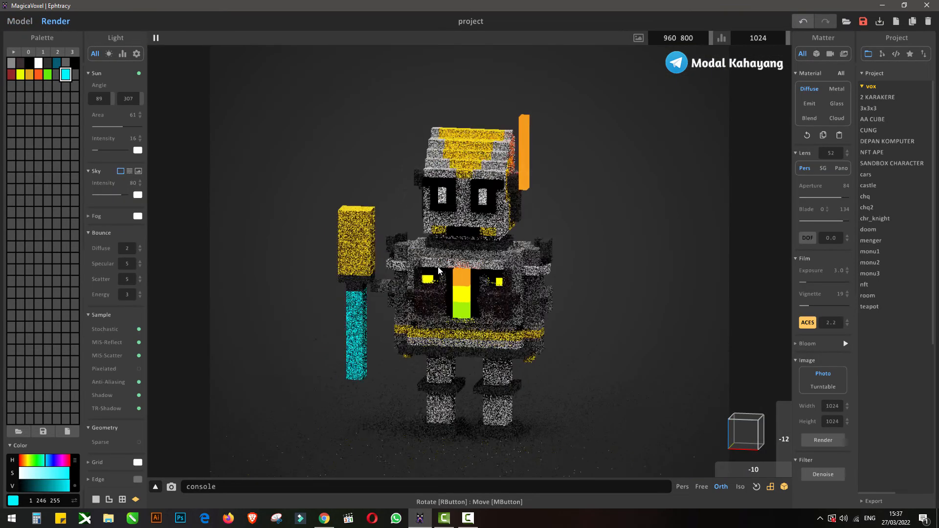
left_click(810, 105)
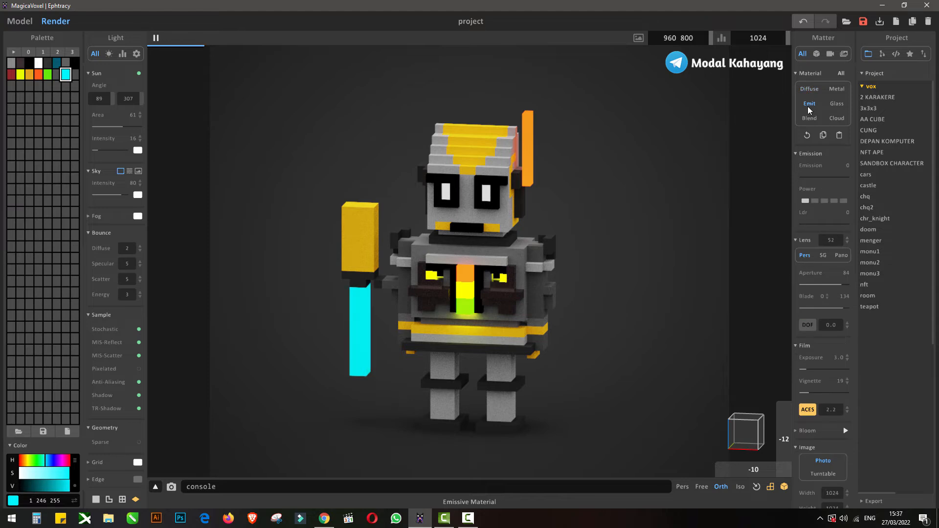
left_click(810, 177)
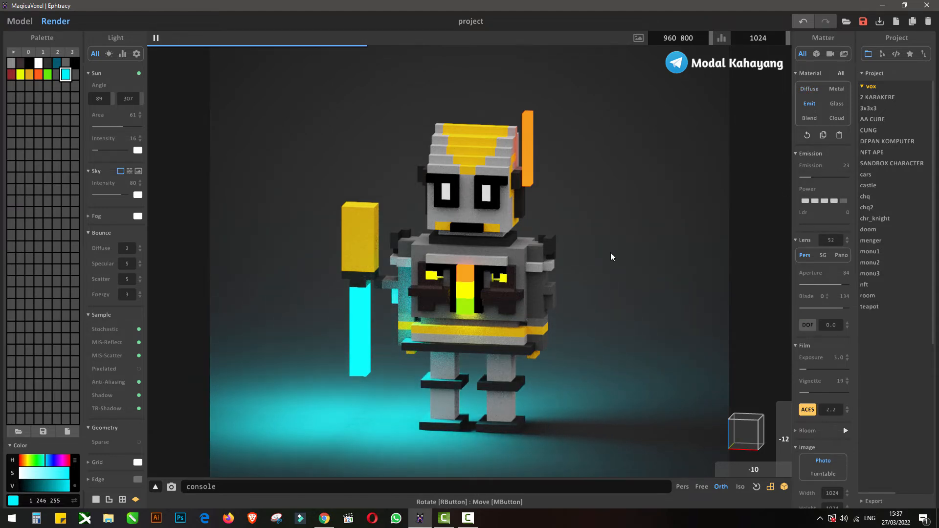
mouse_move(488, 278)
right_mouse_down()
mouse_move(498, 275)
mouse_move(462, 287)
mouse_move(482, 276)
right_mouse_up()
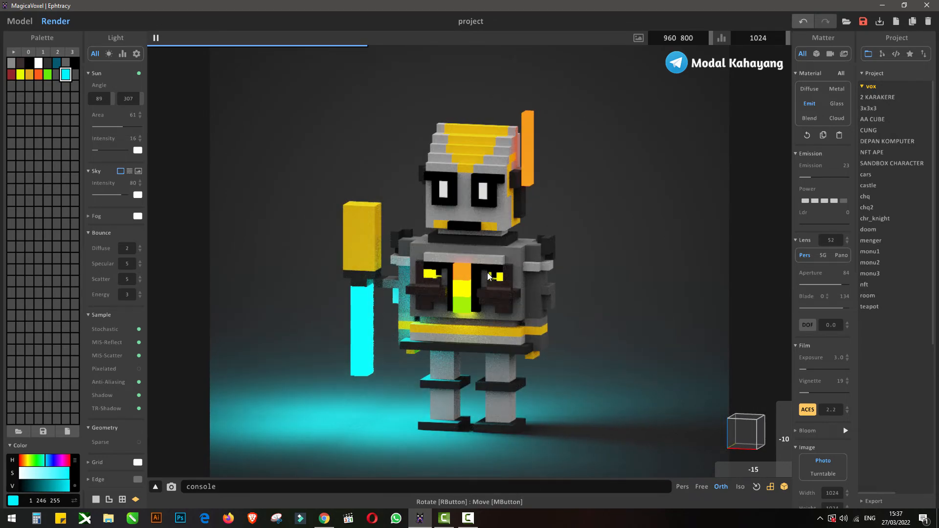
- Extend the robot's left hand on the model into a longer, wider dark grey (49 49 49) block
left_click(20, 21)
right_click_drag(577, 248, 464, 274)
scroll(464, 288, "up", 3)
left_click(469, 278, "alt")
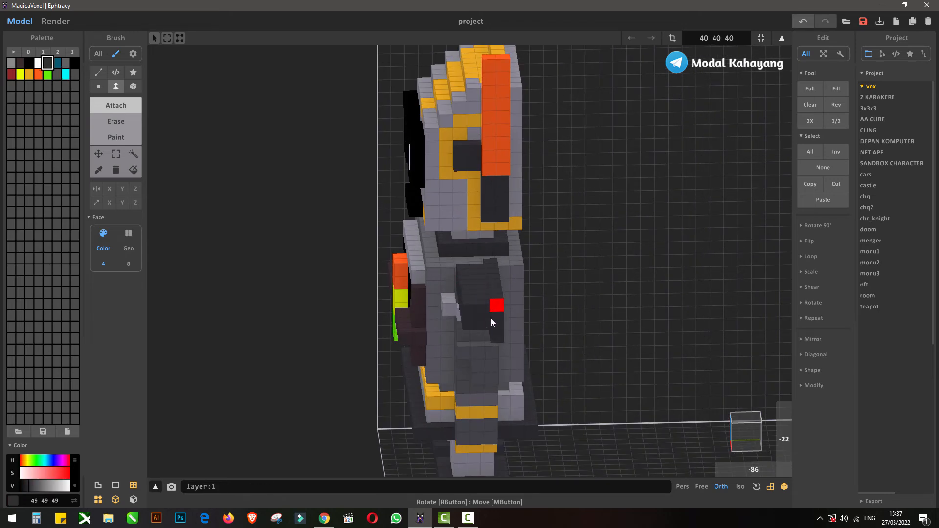
mouse_move(496, 342)
right_mouse_down()
mouse_move(636, 306)
mouse_move(583, 341)
mouse_move(544, 348)
right_mouse_up()
key("v")
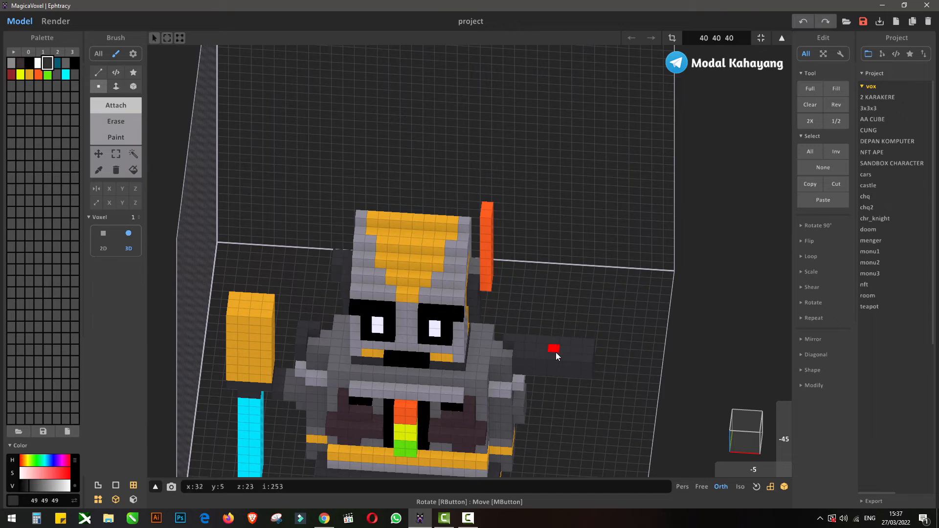
- Extrude the top of the left hand's dark grey block upward into a tall shield panel
key("f")
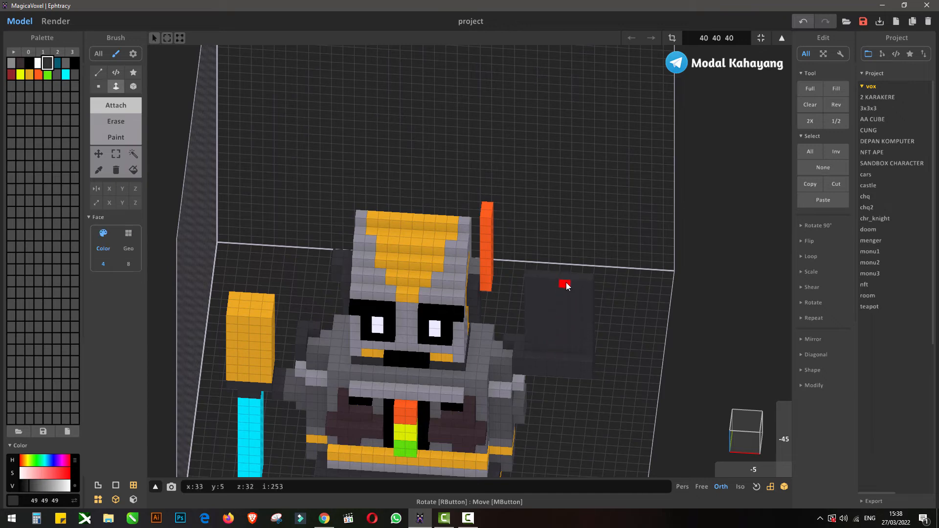
mouse_move(611, 311)
right_mouse_down()
mouse_move(552, 352)
mouse_move(637, 335)
mouse_move(629, 300)
mouse_move(547, 349)
mouse_move(436, 358)
mouse_move(596, 272)
right_mouse_up()
key("b")
mouse_move(599, 351)
right_mouse_down()
mouse_move(538, 362)
mouse_move(618, 304)
mouse_move(596, 310)
right_mouse_up()
- Add an orange (255 93 28) rectangle in the middle of the shield panel's front
left_click(98, 87)
mouse_move(505, 241)
right_mouse_down()
mouse_move(547, 245)
mouse_move(526, 226)
right_mouse_up()
left_click(473, 201, "alt")
- Paint a gold (229 166 32) border along the upper edge and both sides of the shield panel
left_click(454, 187, "alt")
mouse_move(493, 182)
left_mouse_down()
mouse_move(561, 186)
mouse_move(562, 260)
left_mouse_up()
key("ctrl+z")
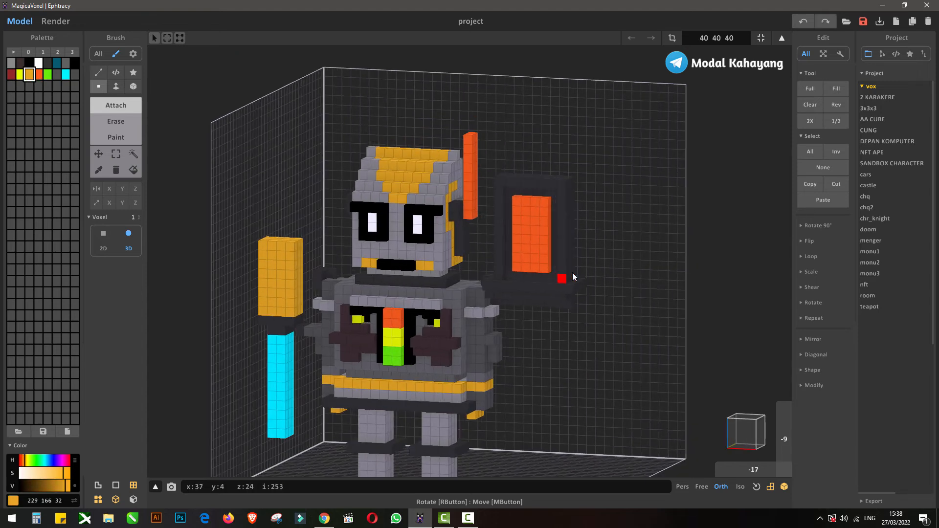
left_click(116, 137)
mouse_move(495, 184)
left_mouse_down()
mouse_move(564, 185)
mouse_move(528, 275)
mouse_move(514, 263)
left_mouse_up()
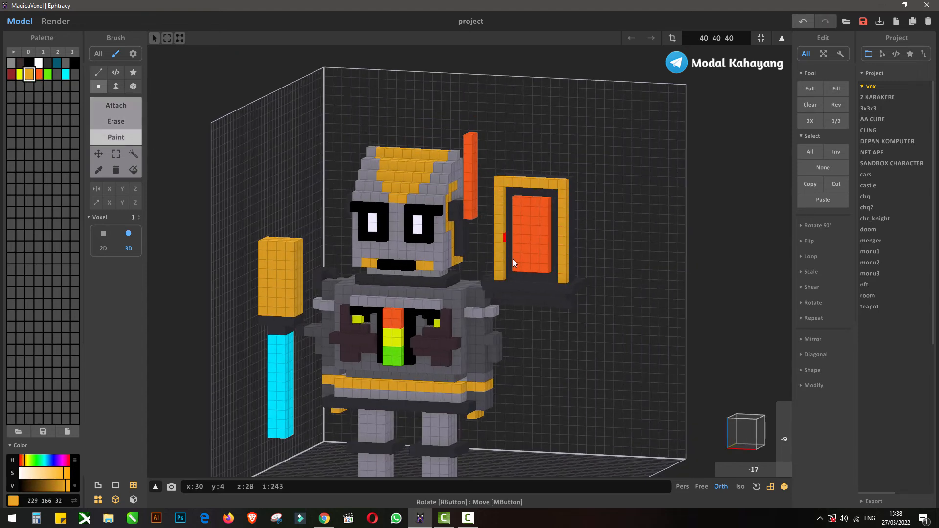
- Render the robot from a three-quarter front view to check the finished shield and its lighting
right_click_drag(432, 348, 480, 332)
left_click(505, 264, "alt")
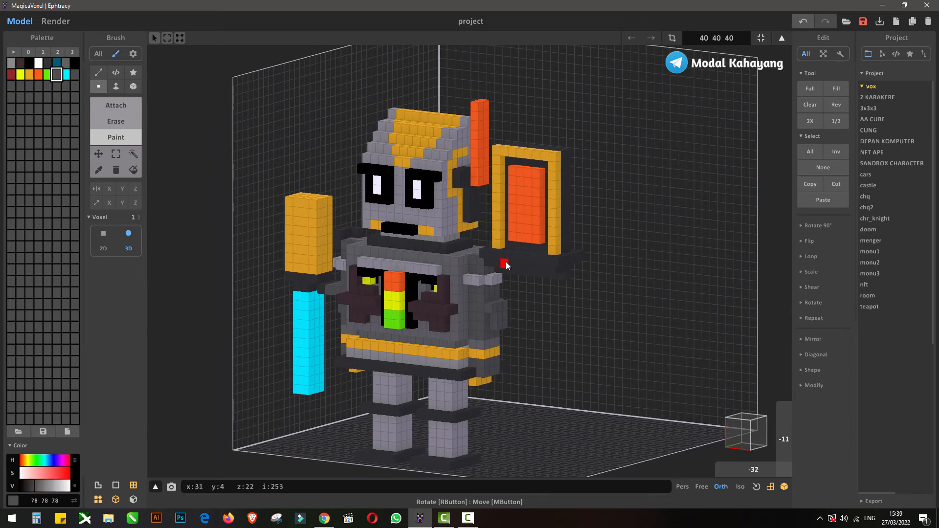
right_click_drag(543, 249, 485, 230)
left_click(55, 21)
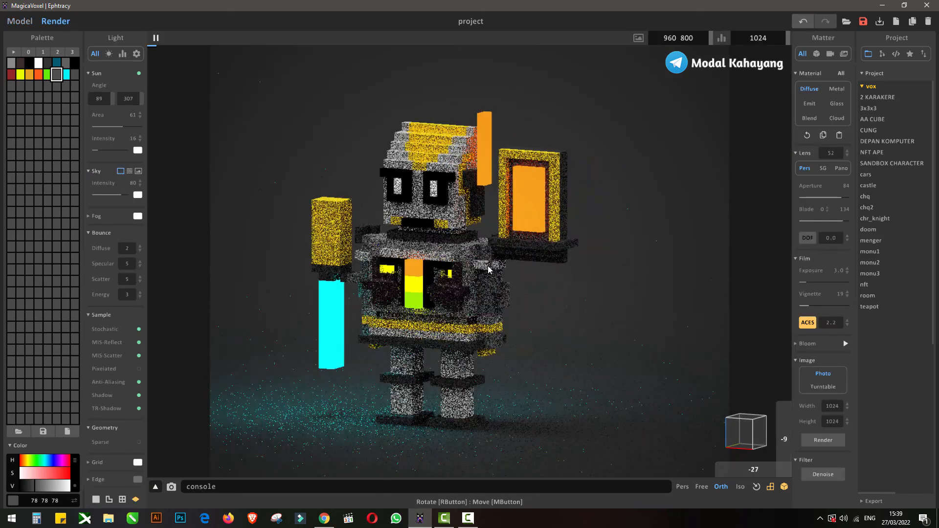
- Set the material of the orange (255 93 28) voxels on the shield panel and antenna to Diffuse
left_click(20, 21)
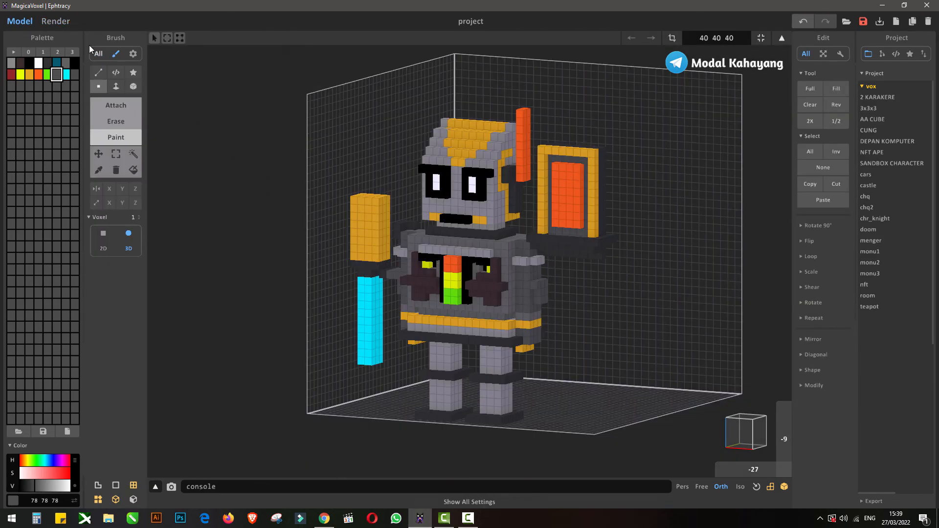
left_click(55, 21)
left_click(20, 21)
left_click(570, 222, "alt")
left_click(55, 21)
left_click(811, 90)
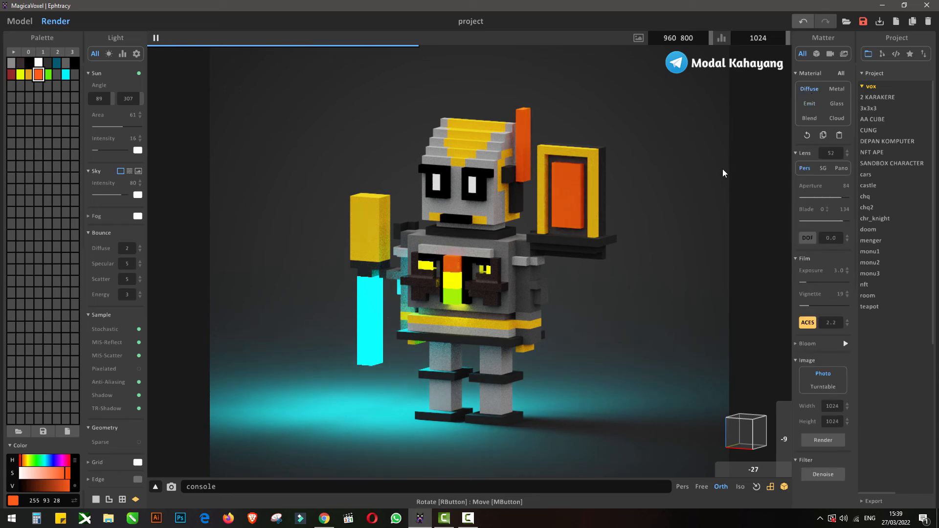
middle_click_drag(686, 178, 674, 170)
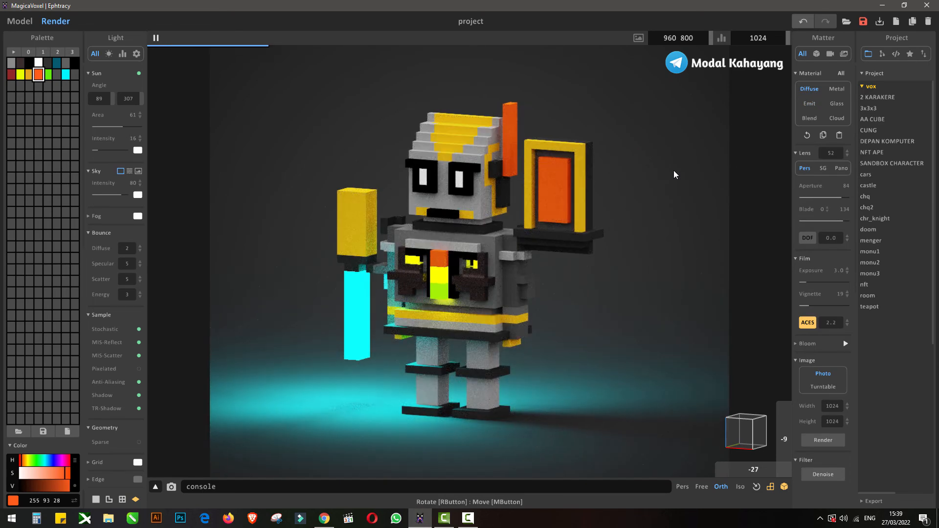
- Set the surface roughness of the dark brown (58 46 46) chest voxels' metal material to 86
left_click(18, 22)
left_click(478, 281, "alt")
left_click(55, 22)
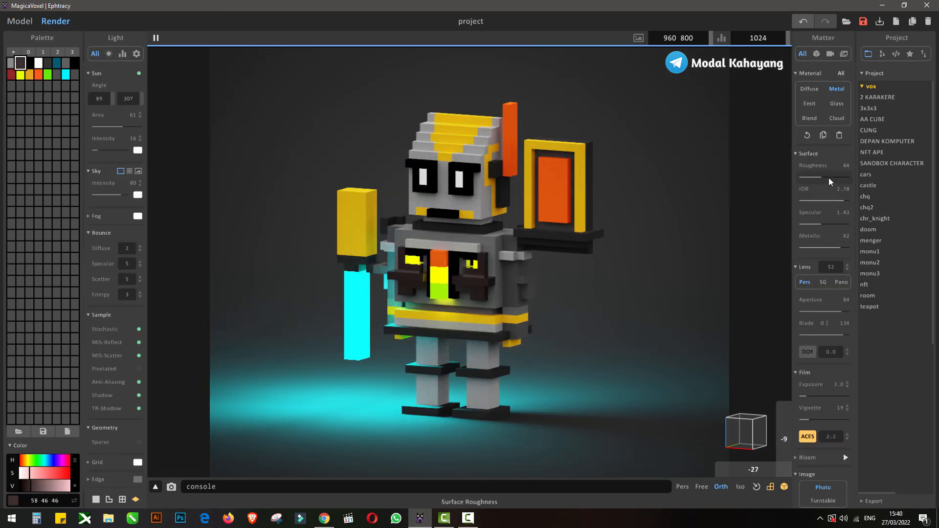
left_click(843, 178)
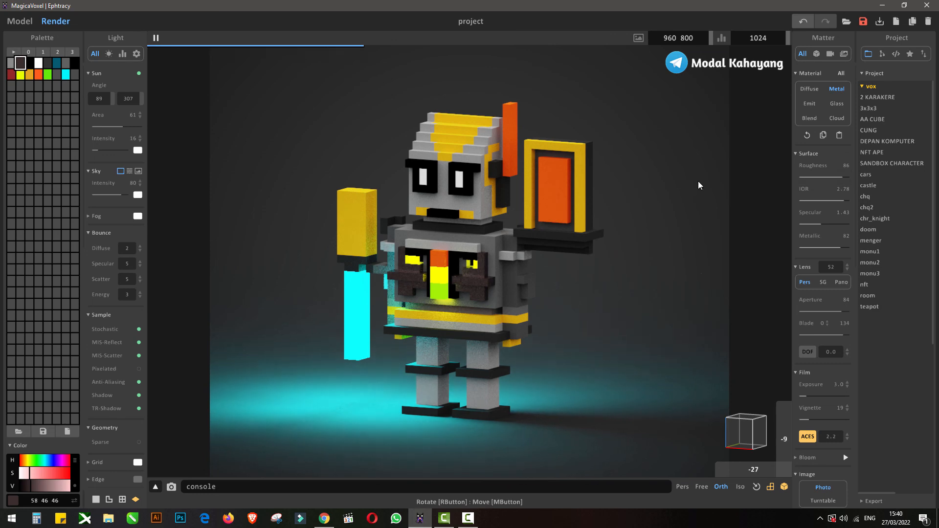